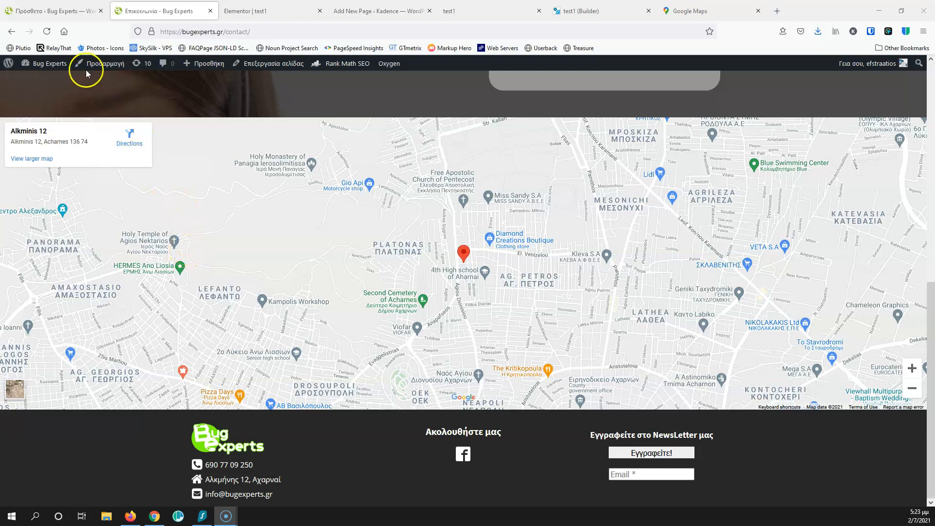
Step: Reload the contact page and update the Oxygen plugin to version 3.8 from the site's installed plugins list
left_click(46, 31)
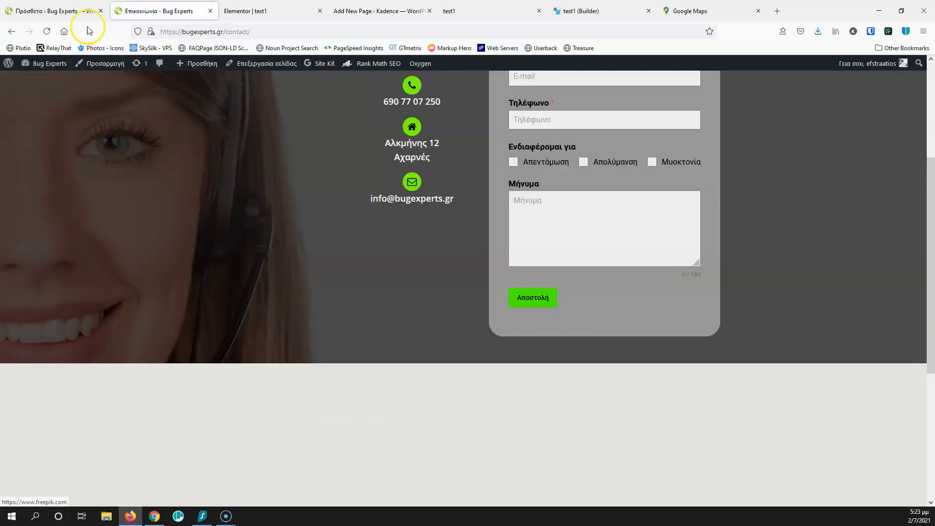
left_click(64, 11)
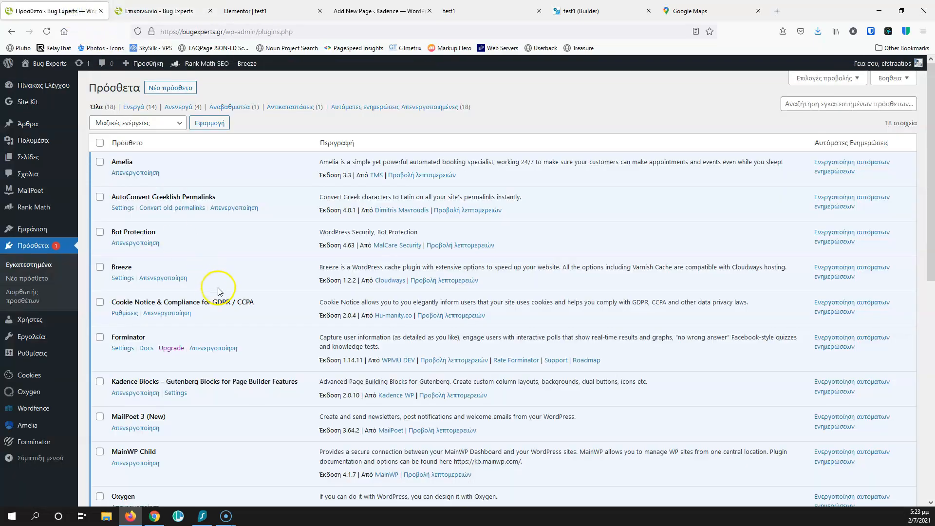
scroll(214, 290, "down", 4)
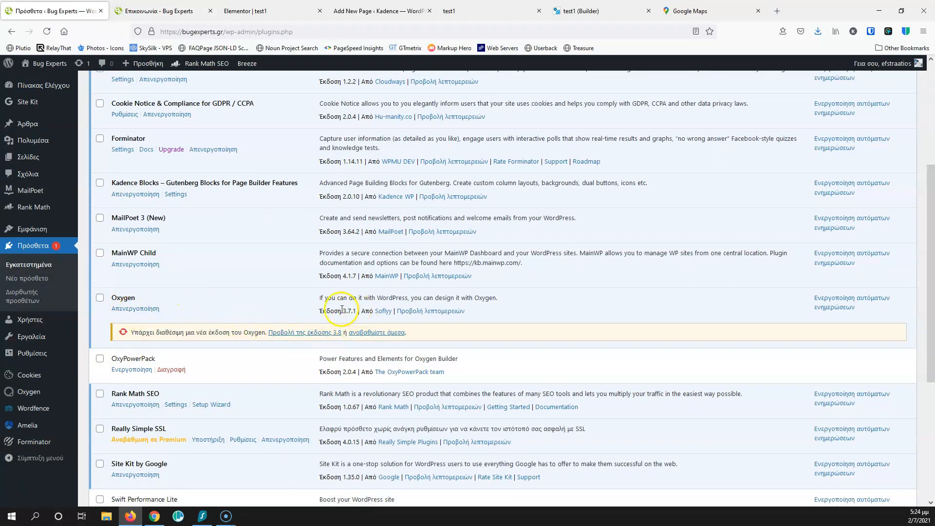
left_click(370, 332)
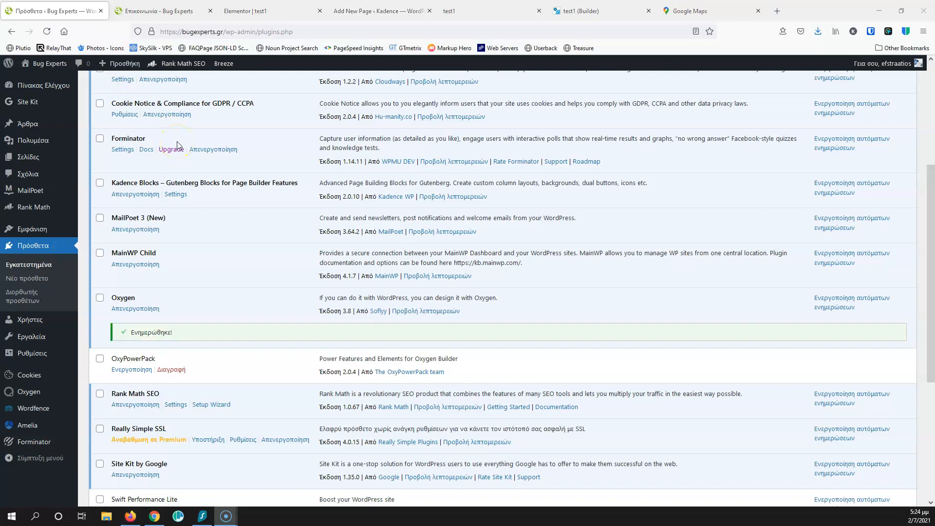
Step: Reload the contact page to check its map, and open the page for editing in the Oxygen builder
left_click(161, 10)
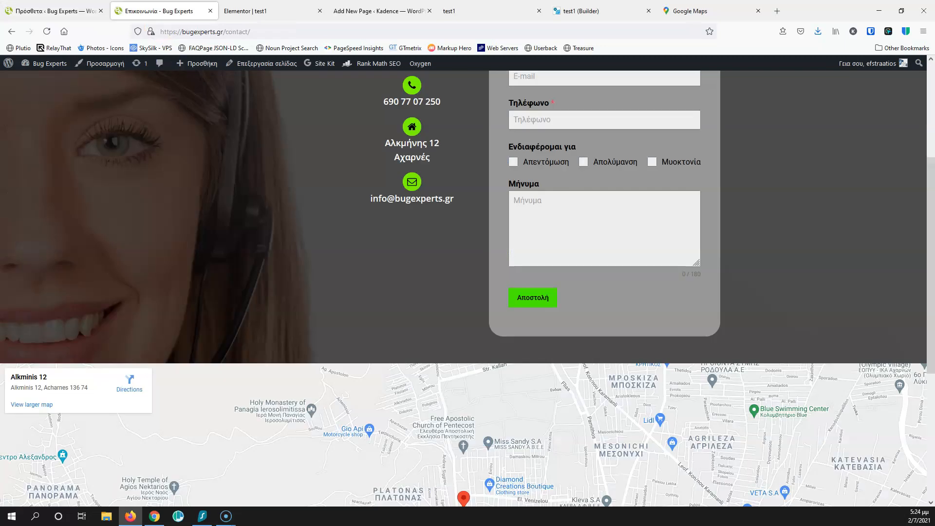
left_click(47, 31)
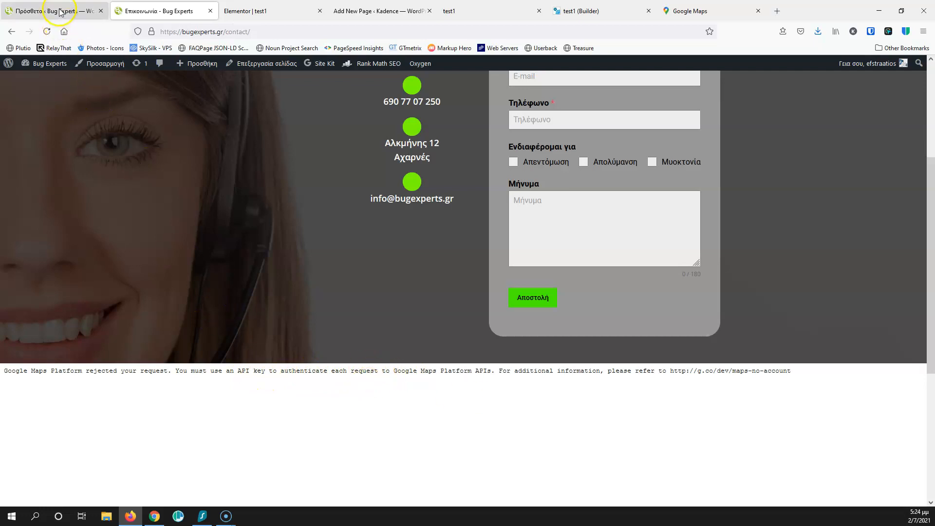
middle_click(280, 70)
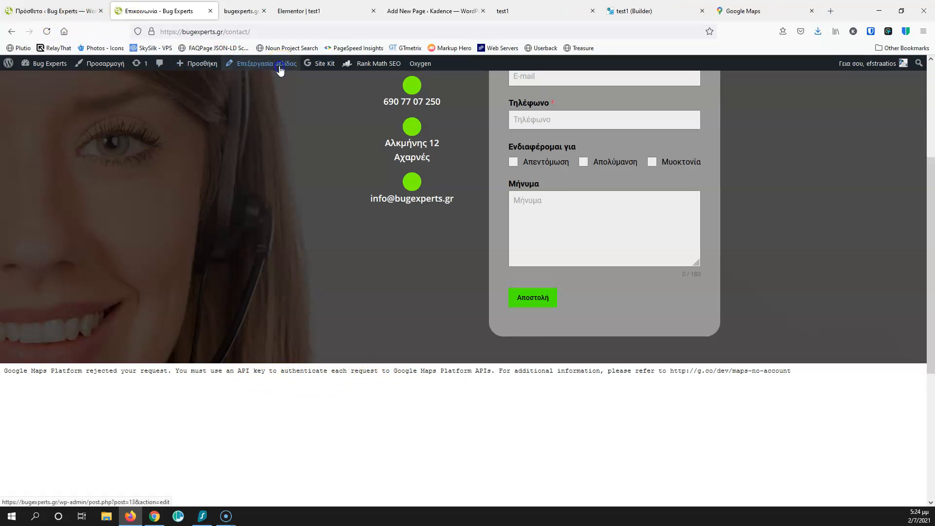
left_click(259, 15)
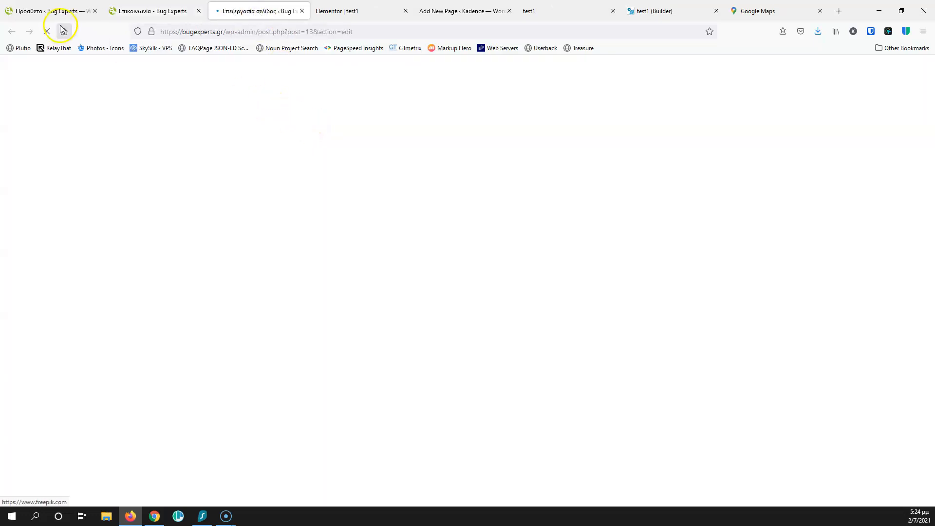
left_click(95, 10)
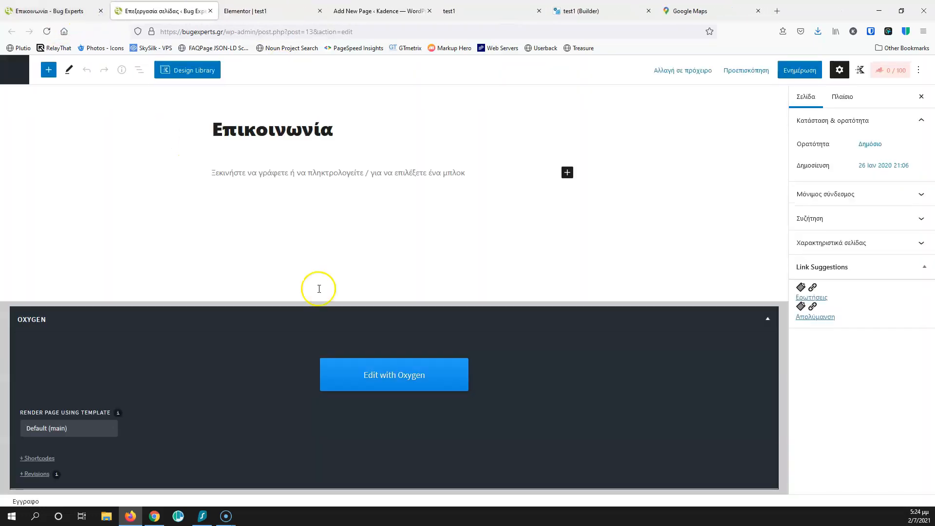
left_click(393, 380)
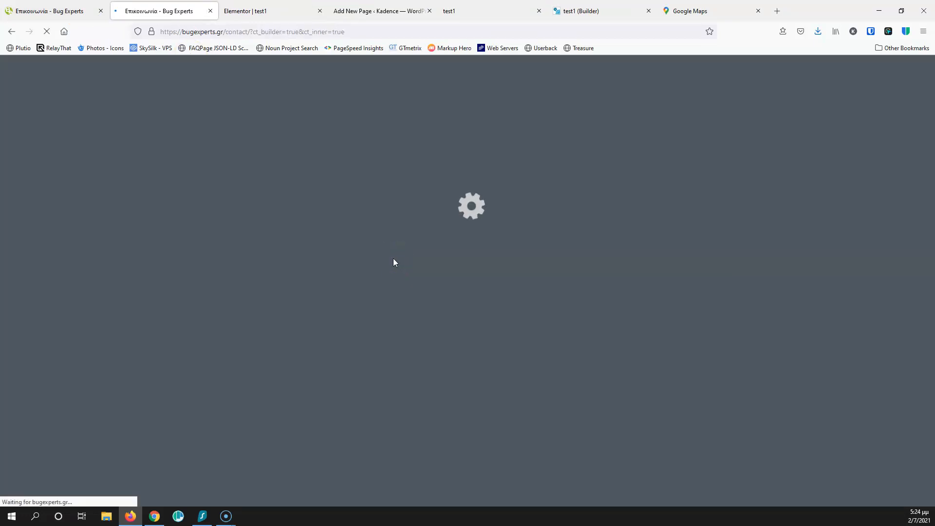
left_click(317, 257)
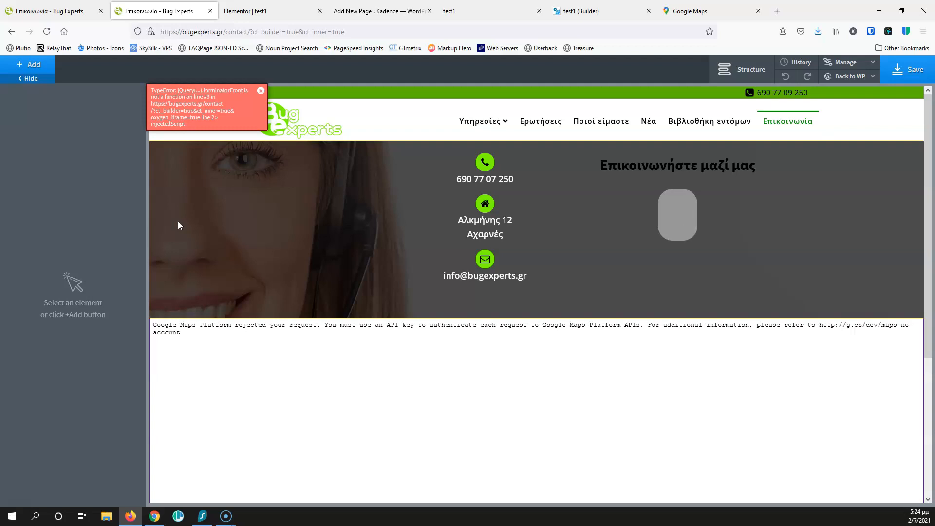
Step: Copy the address from the contact page's Google Maps element and delete that element
left_click(388, 345)
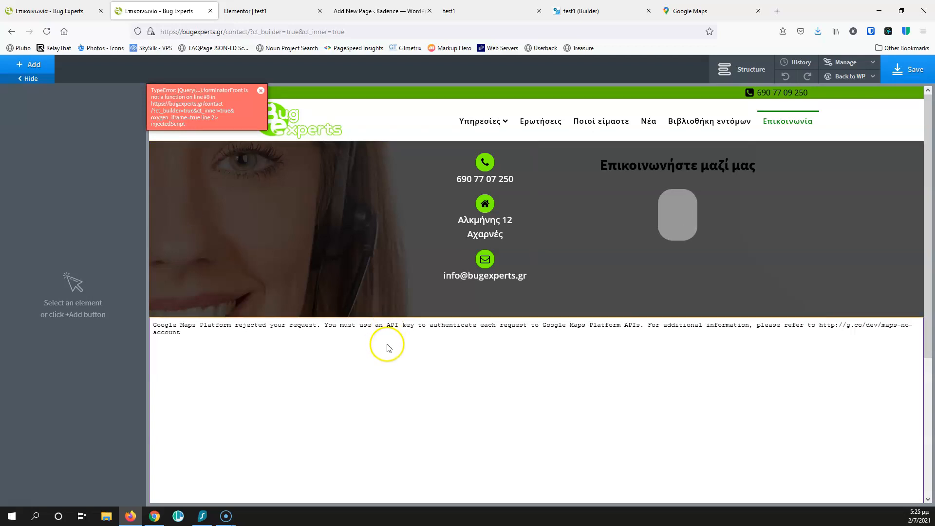
left_click(97, 183)
key("ctrl+a")
key("ctrl+c")
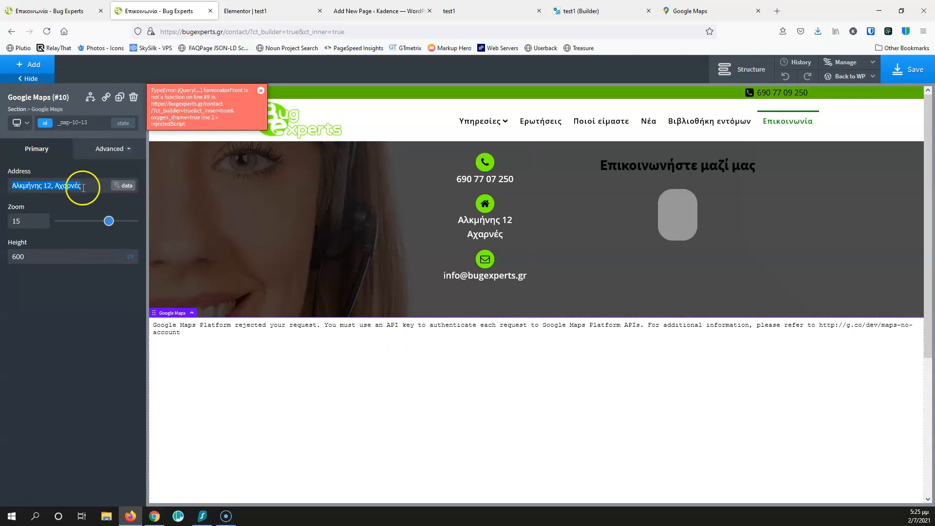
left_click(133, 99)
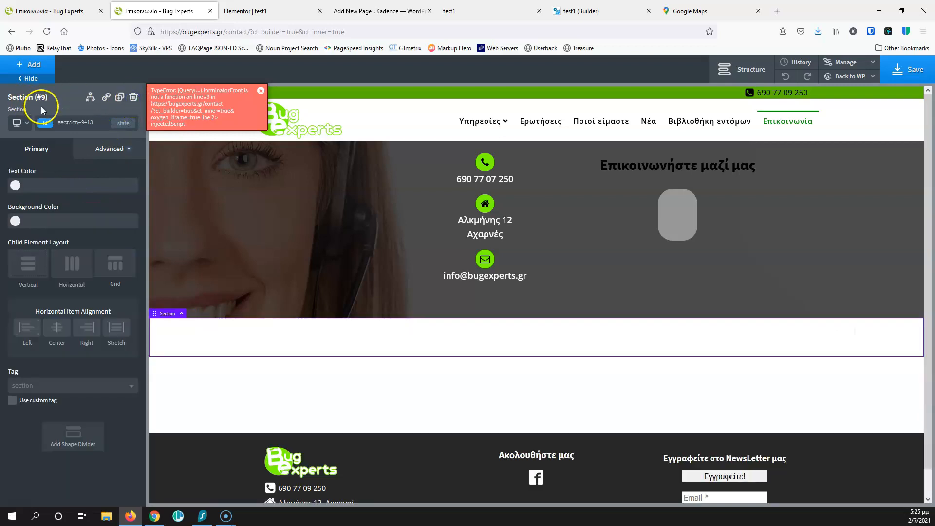
Step: Add a Code Block to the empty section and open its PHP & HTML code for editing
left_click(38, 67)
left_click(37, 98)
type("co")
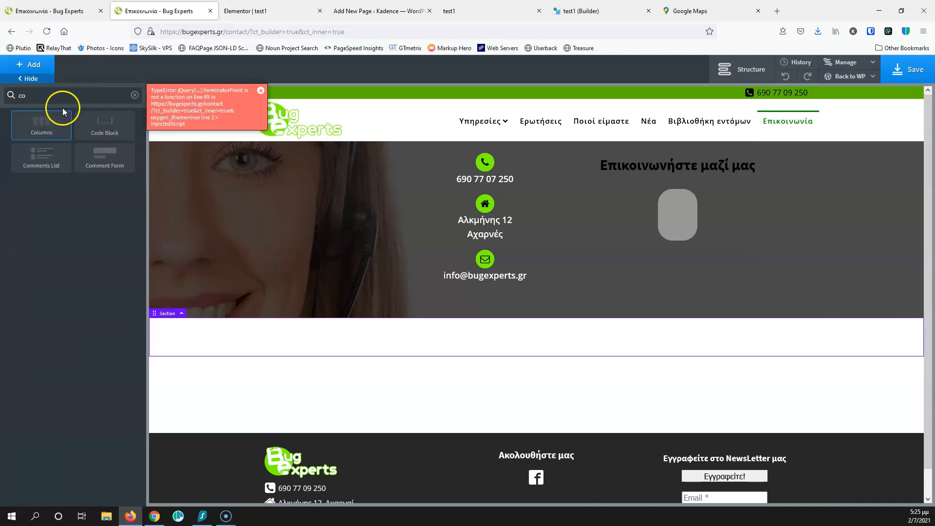
left_click(104, 124)
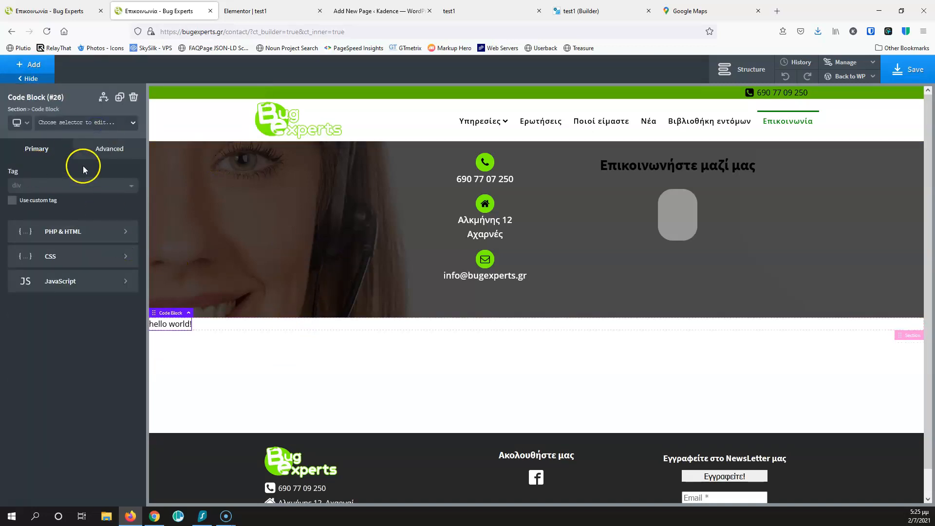
left_click(87, 233)
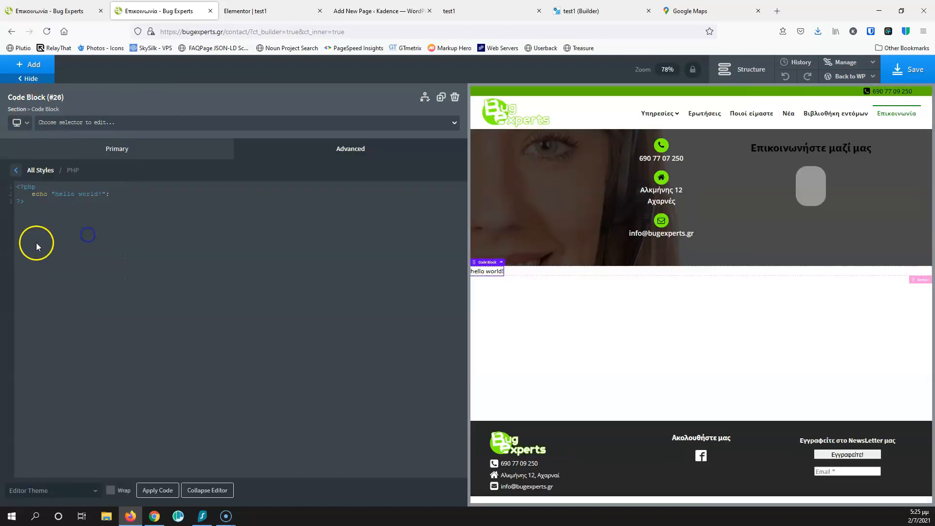
left_click(29, 201)
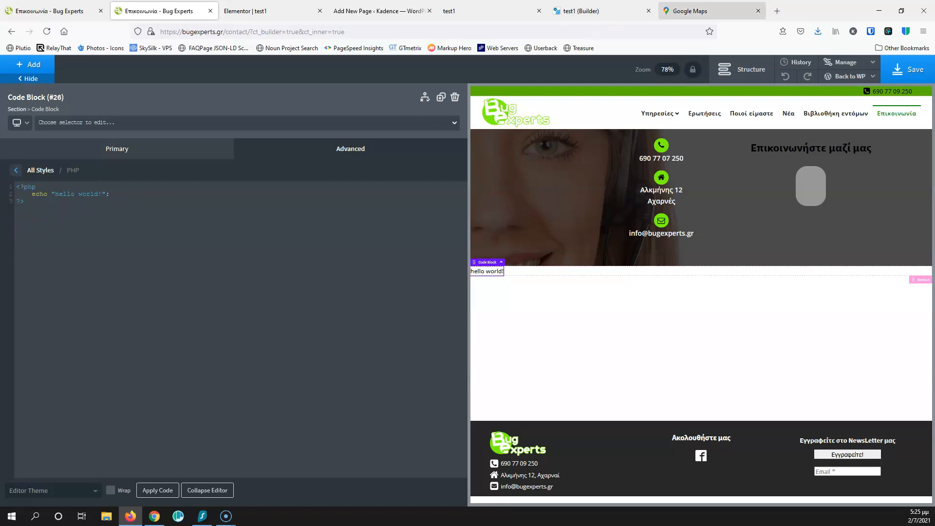
Step: Switch to Google Maps and search for the copied business address
left_click(703, 11)
left_click(78, 72)
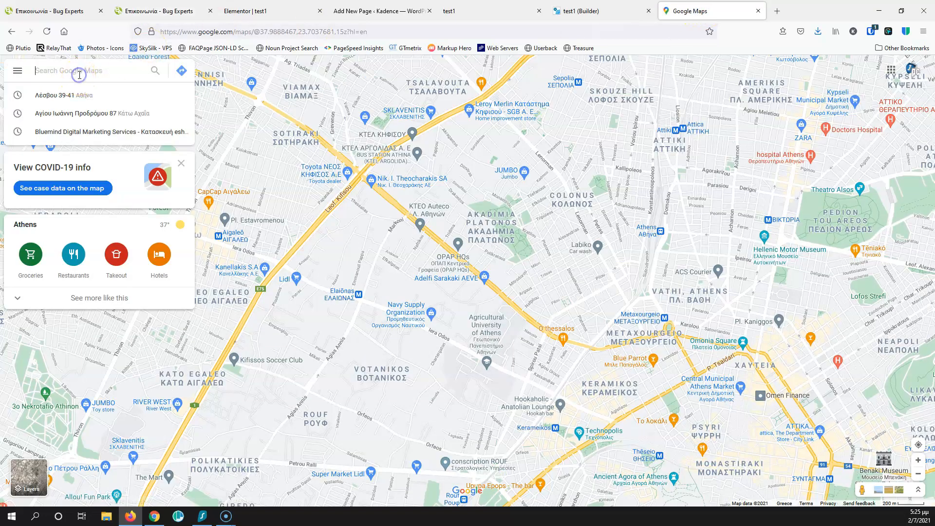
key("ctrl+v")
key("Return")
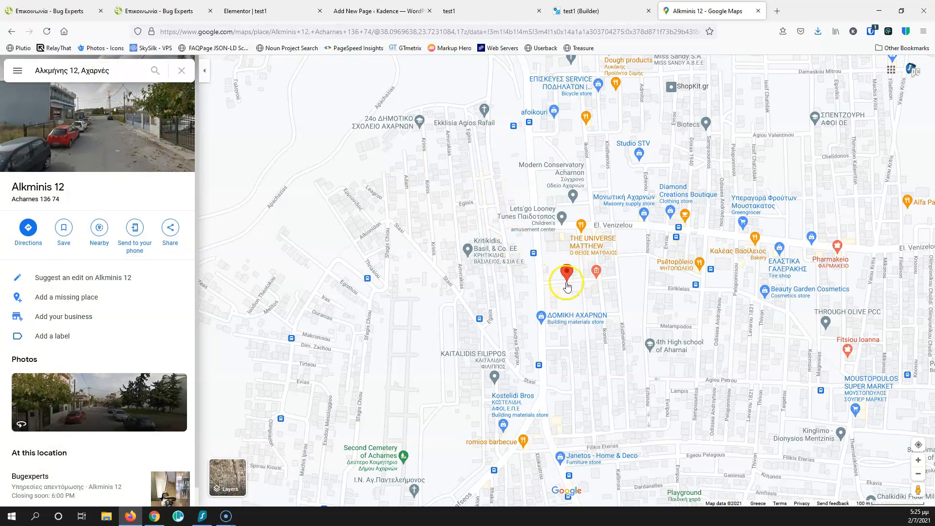
Step: Copy the medium-size map embed HTML for the found location, trying the preview's zoom in and out
left_click(175, 233)
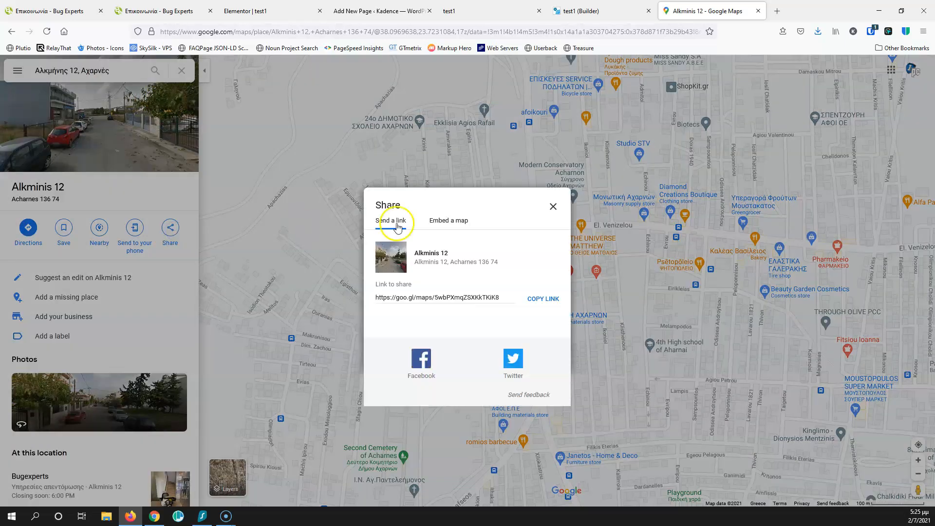
left_click(454, 227)
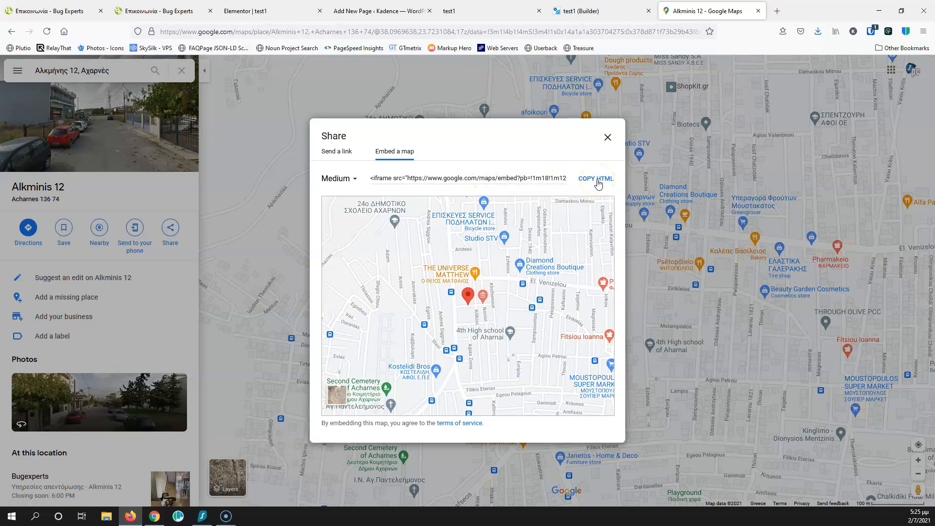
left_click(597, 181)
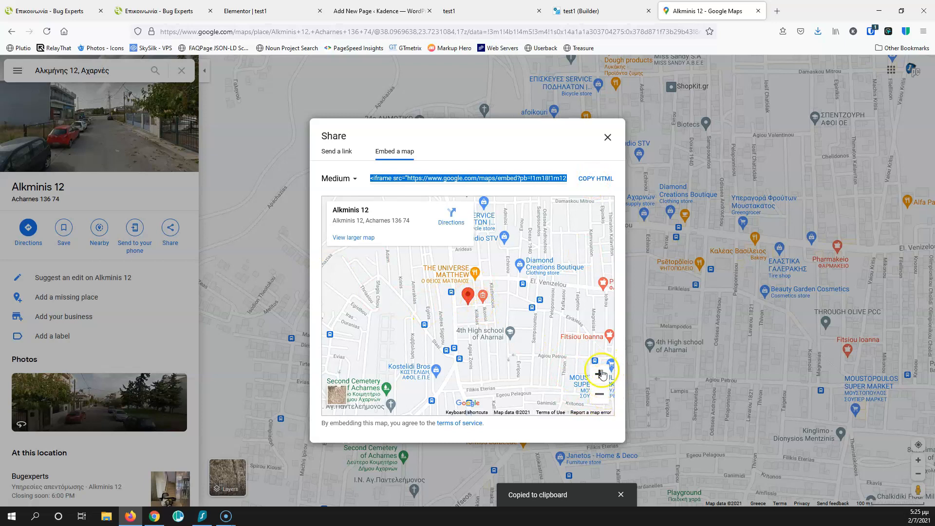
left_click(602, 378)
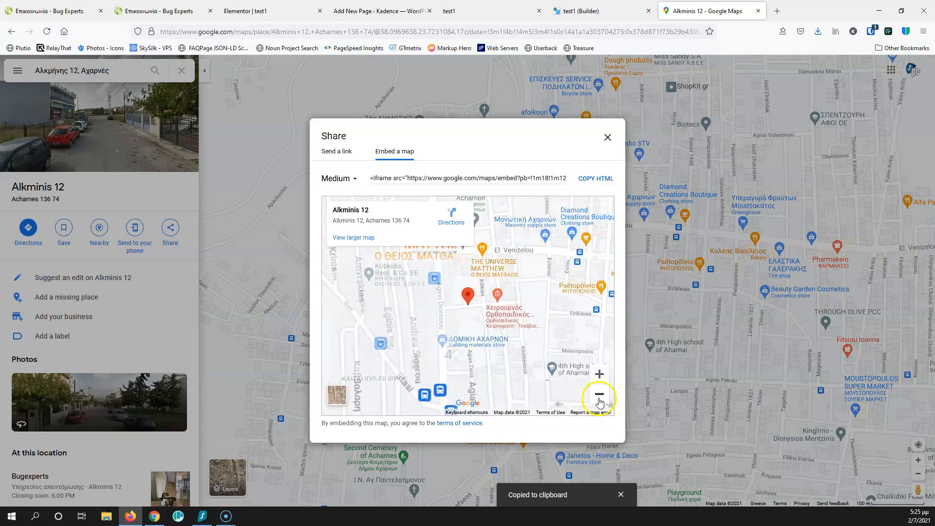
left_click(599, 394)
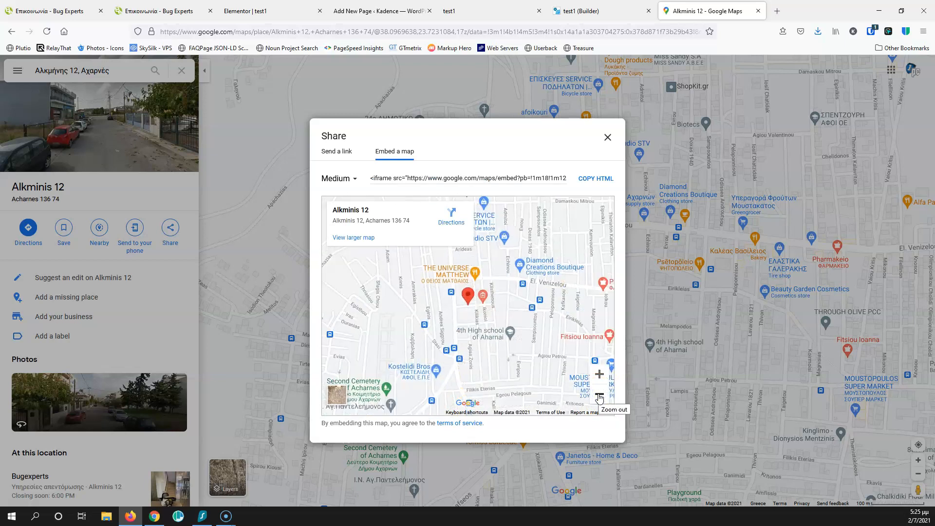
left_click(599, 395)
left_click(596, 380)
left_click(598, 377)
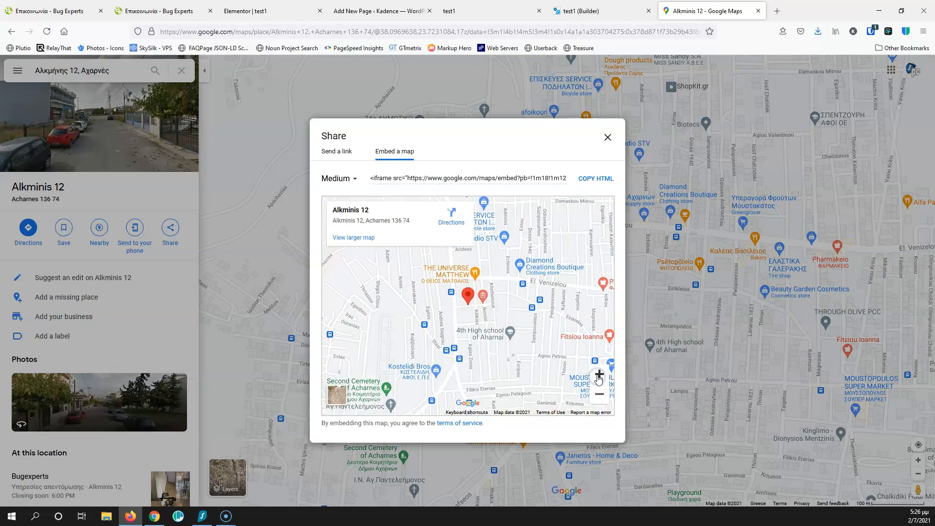
left_click(589, 181)
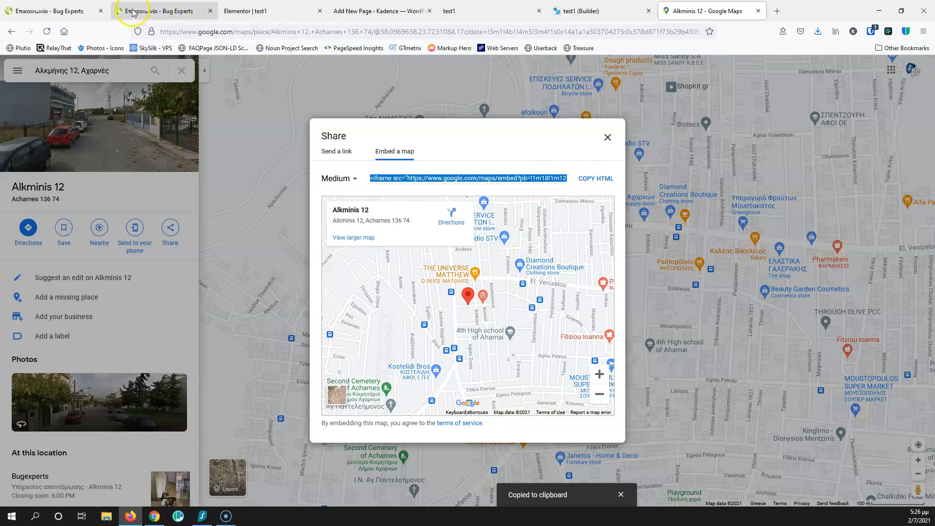
Step: Return to the Oxygen builder and replace the Code Block's sample PHP code with the copied Google Maps iframe
left_click(59, 12)
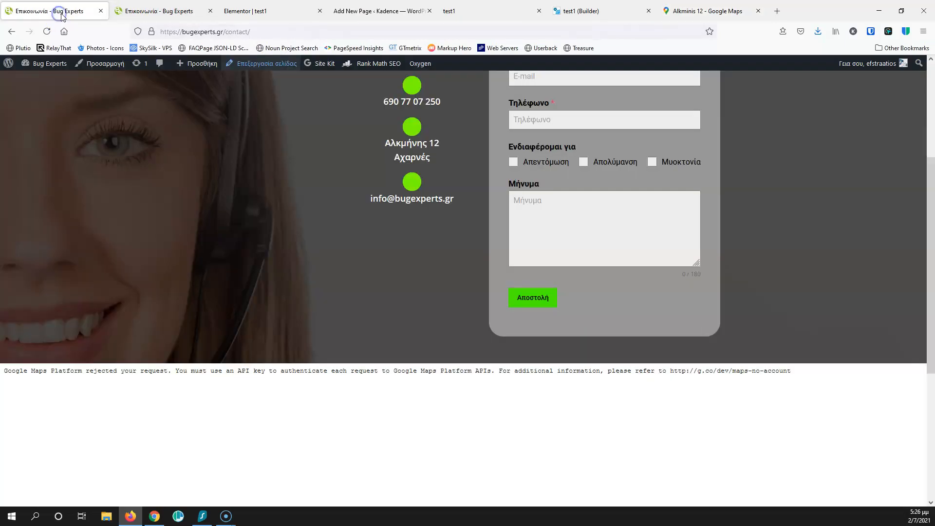
left_click(156, 11)
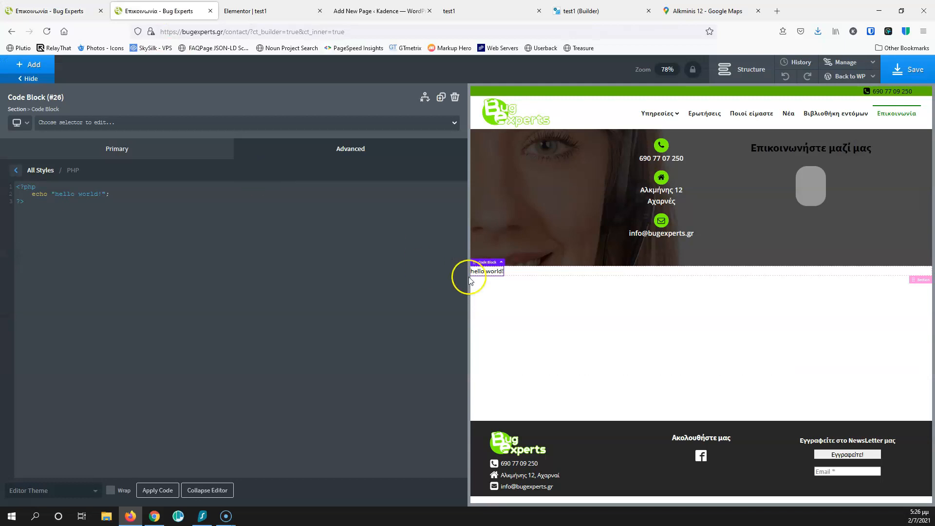
left_click_drag(56, 215, 7, 180)
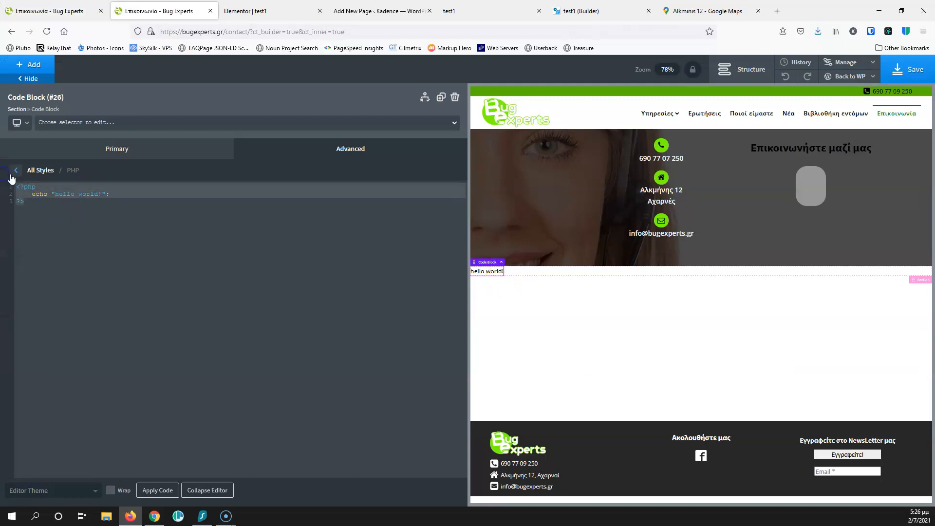
key("BackSpace")
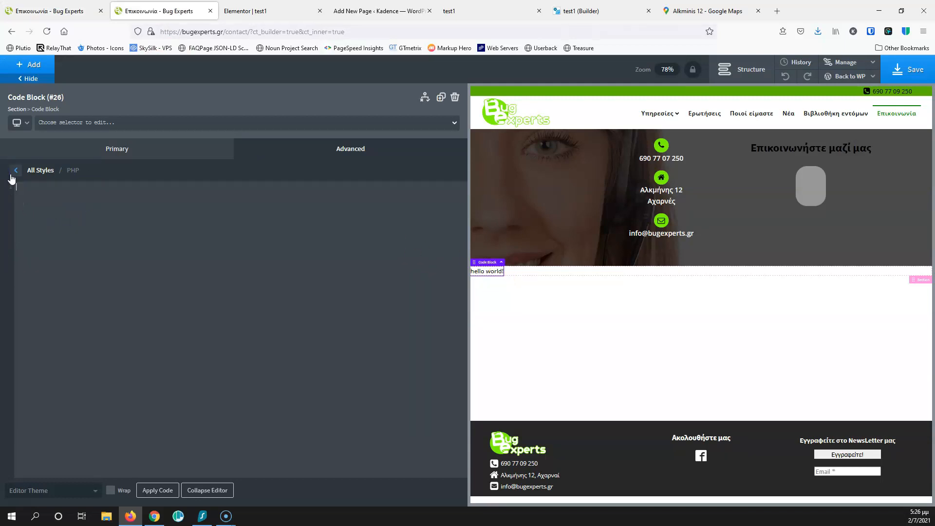
key("ctrl+v")
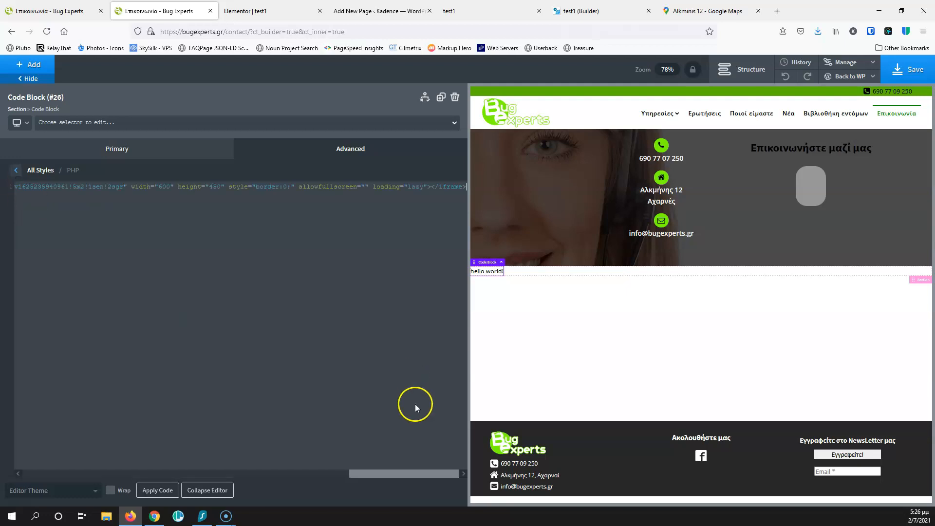
left_click_drag(409, 472, 25, 457)
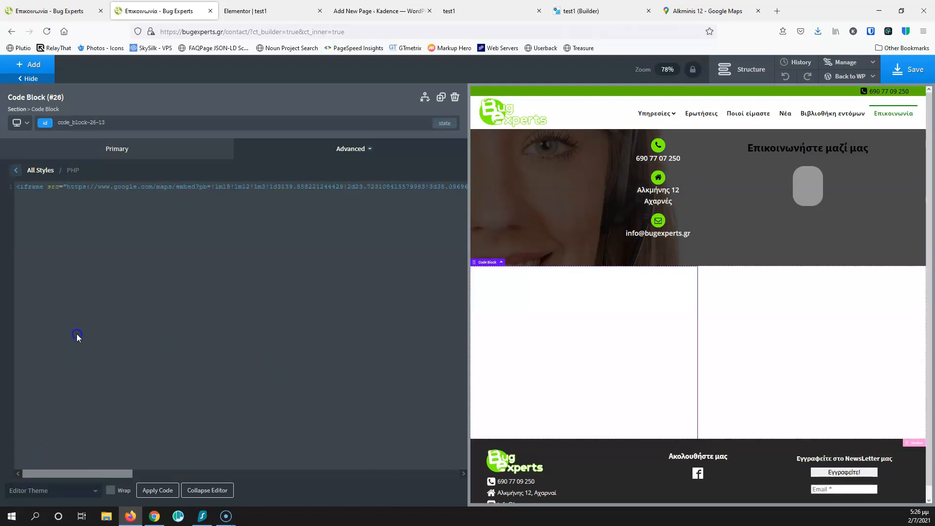
left_click(69, 249)
left_click_drag(410, 474, 136, 472)
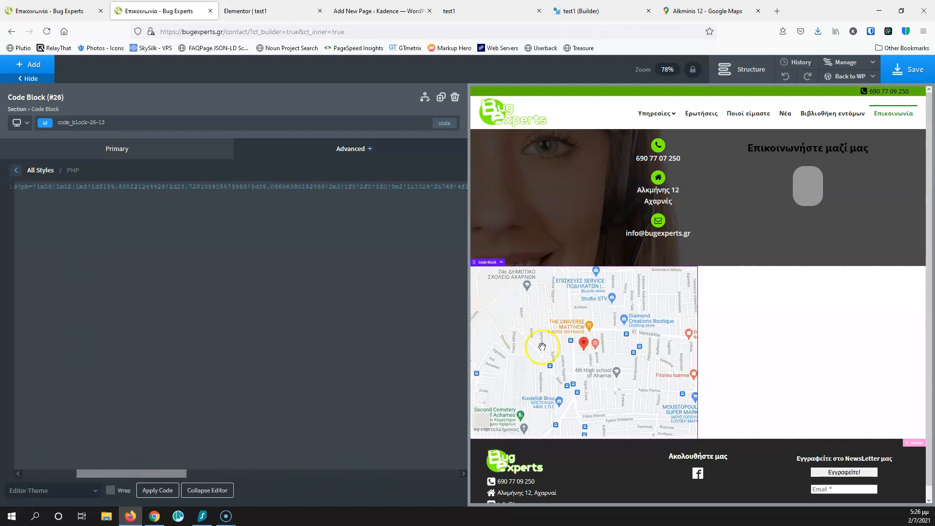
Step: Save the contact page in the builder and reload its live version to check the embedded map
left_click(903, 68)
left_click(56, 12)
left_click(47, 31)
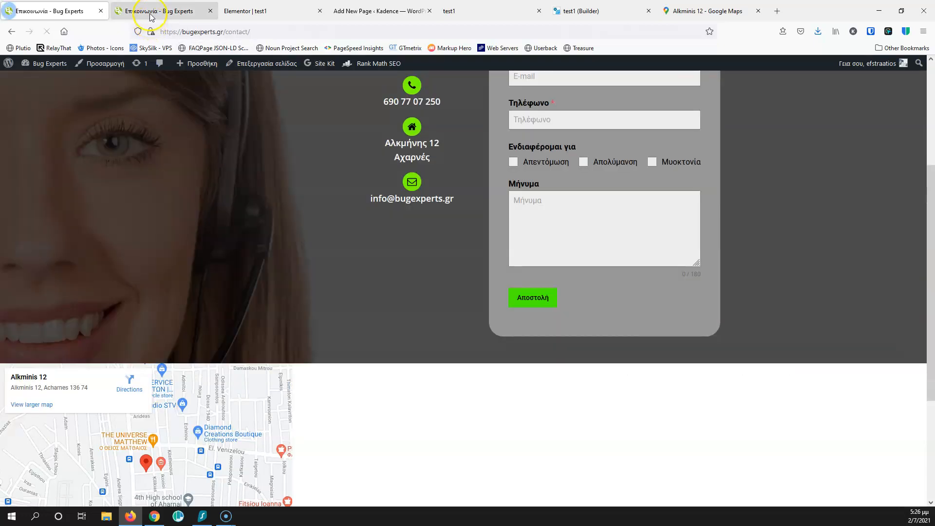
Step: Return to the Oxygen builder, set the map iframe's width to 100% and height to 600, and collapse the code editor
left_click(151, 12)
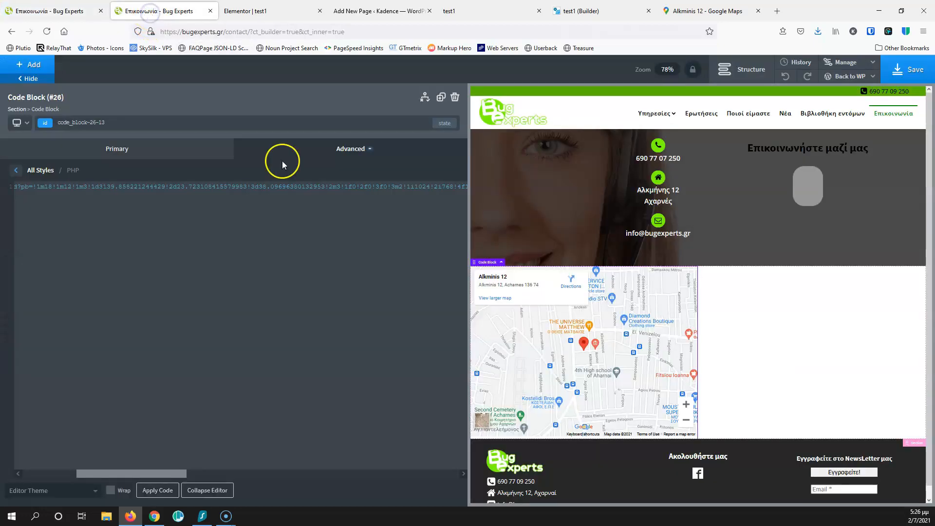
left_click_drag(144, 476, 380, 482)
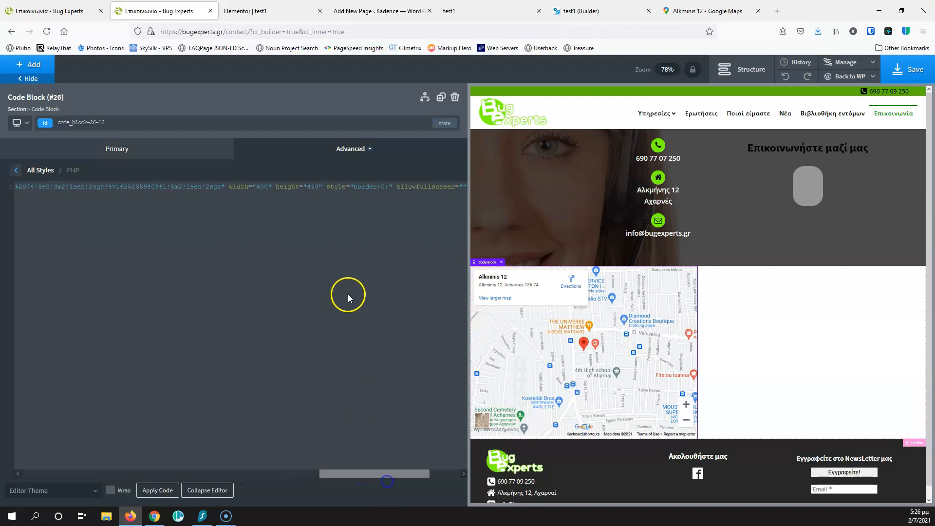
left_click_drag(256, 187, 267, 186)
type("100%")
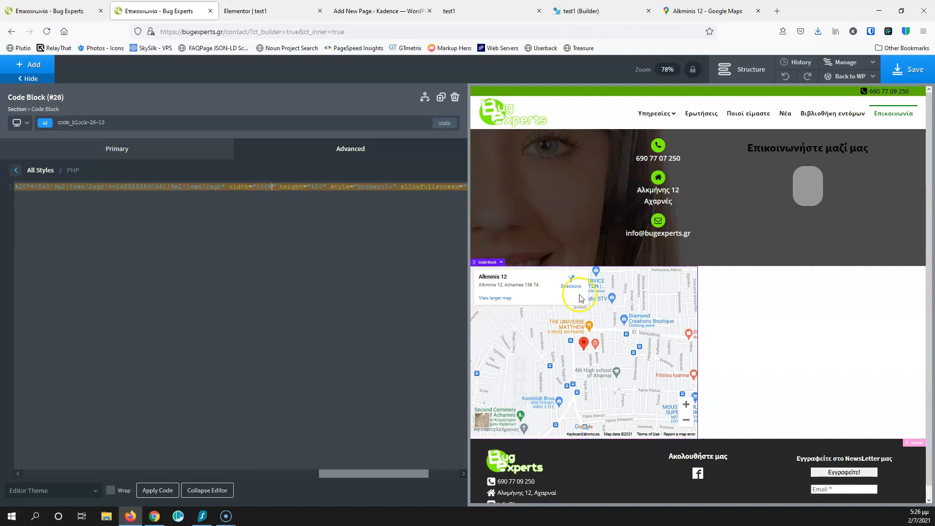
left_click(310, 187)
double_click(318, 187)
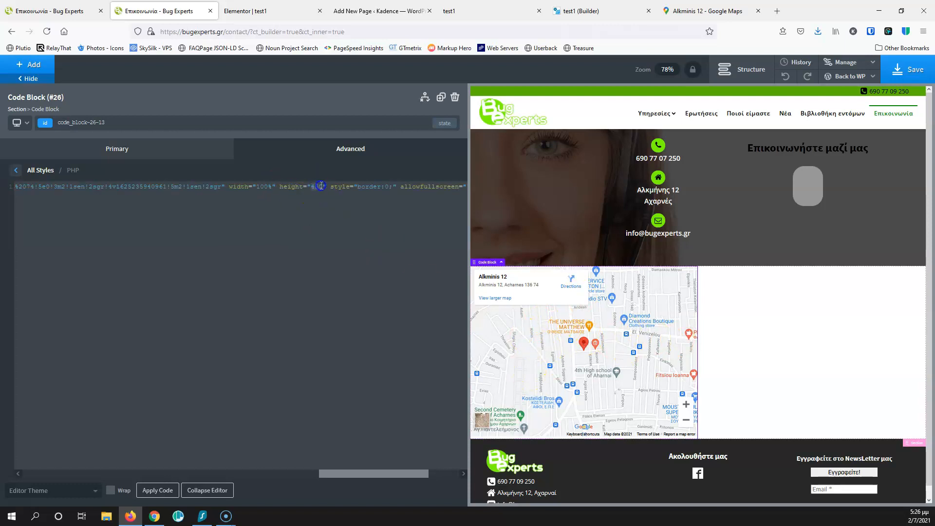
type("60")
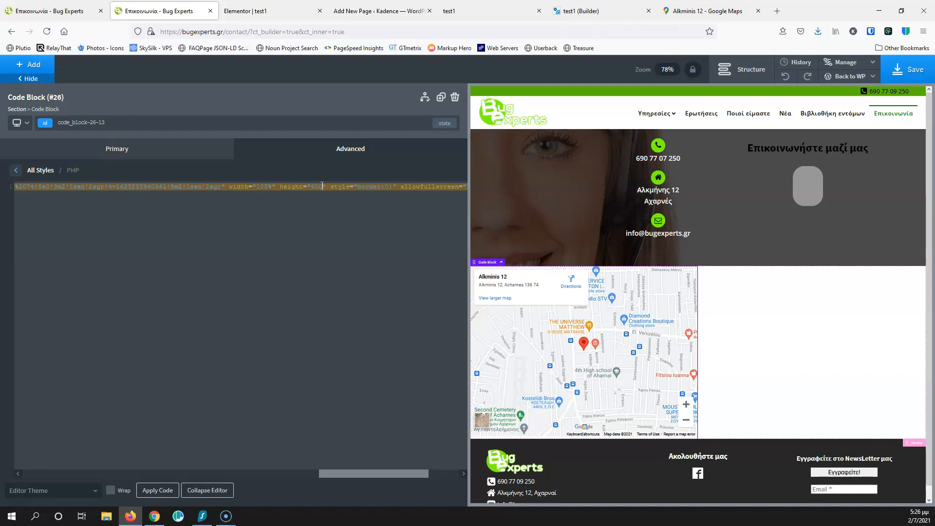
left_click(289, 235)
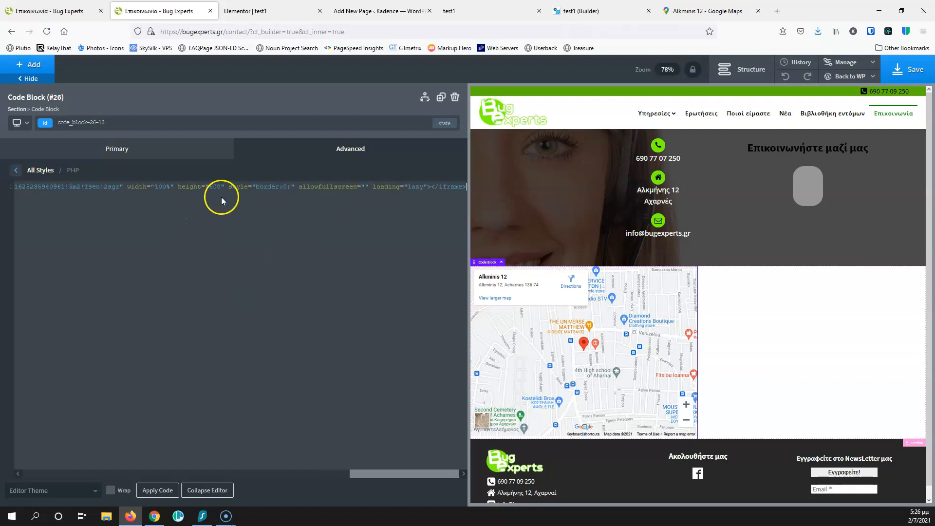
left_click(214, 490)
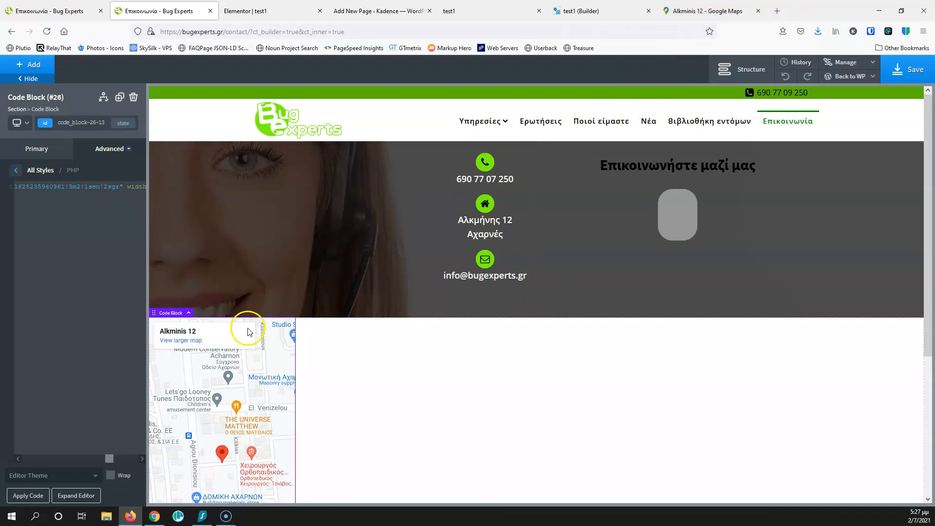
Step: Save the contact page and reload its live version to check the resized map iframe
left_click(908, 71)
left_click(56, 12)
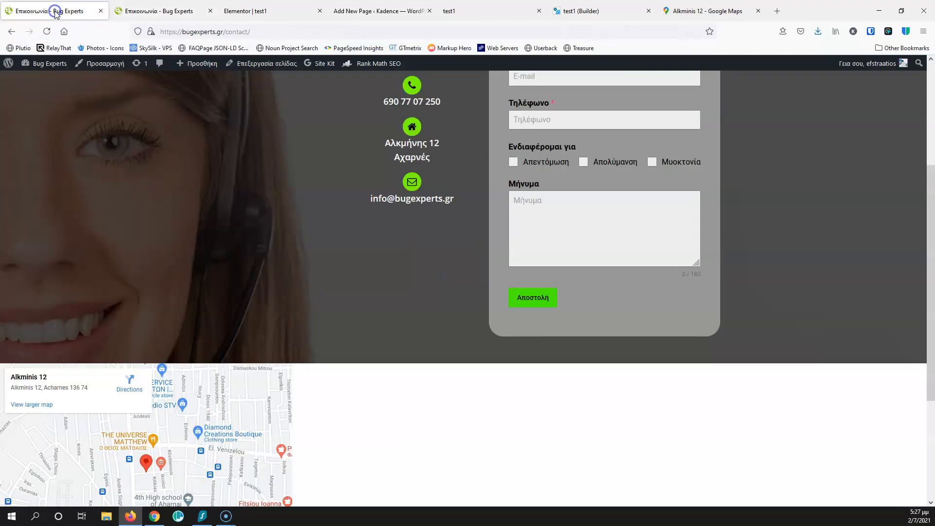
scroll(82, 150, "down", 3)
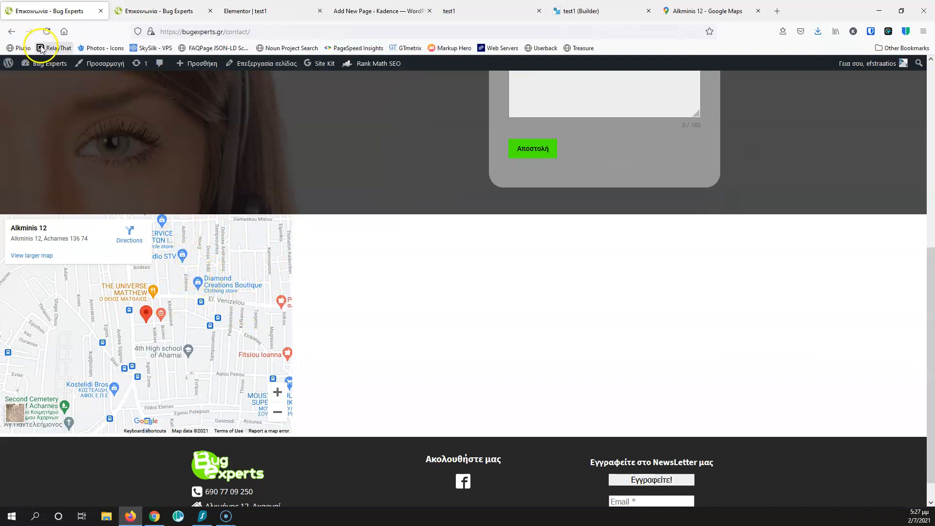
left_click(47, 32)
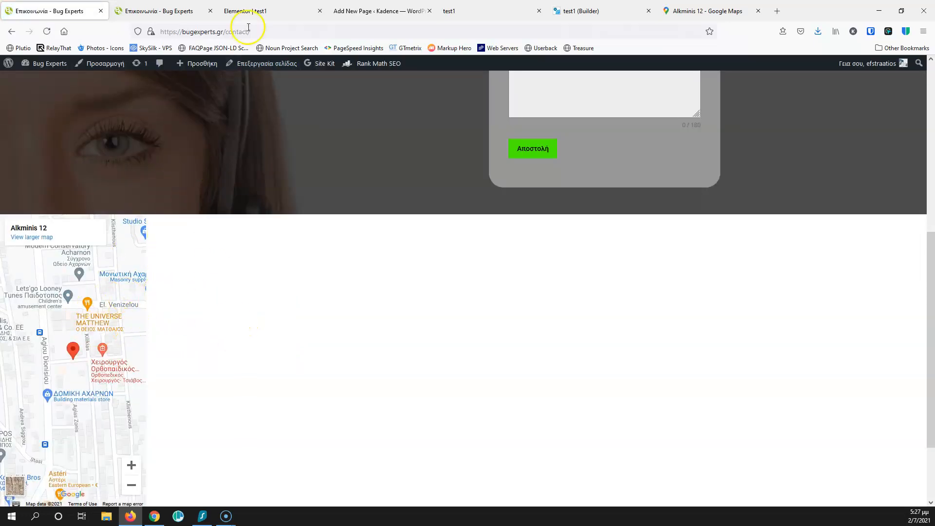
Step: Set the Code Block's own width to 100% in the Oxygen builder
left_click(156, 11)
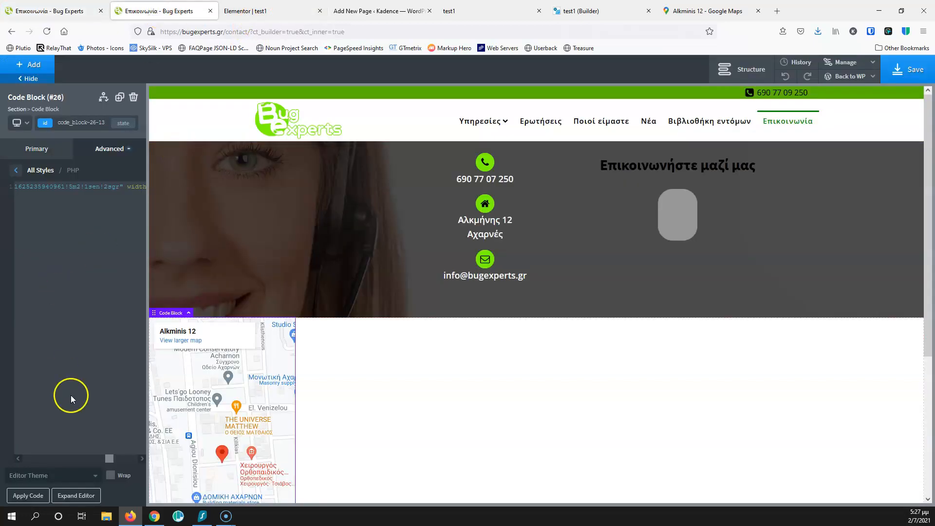
left_click(102, 149)
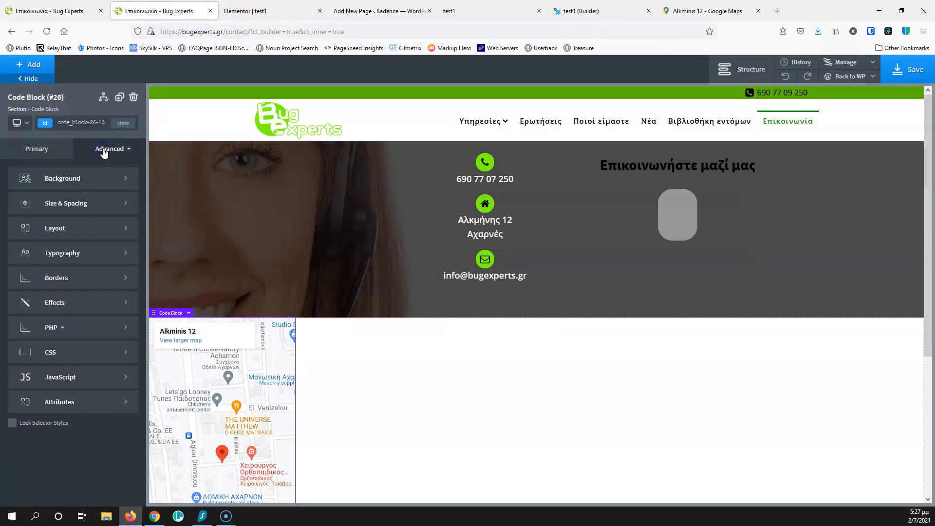
left_click(84, 204)
left_click(23, 282)
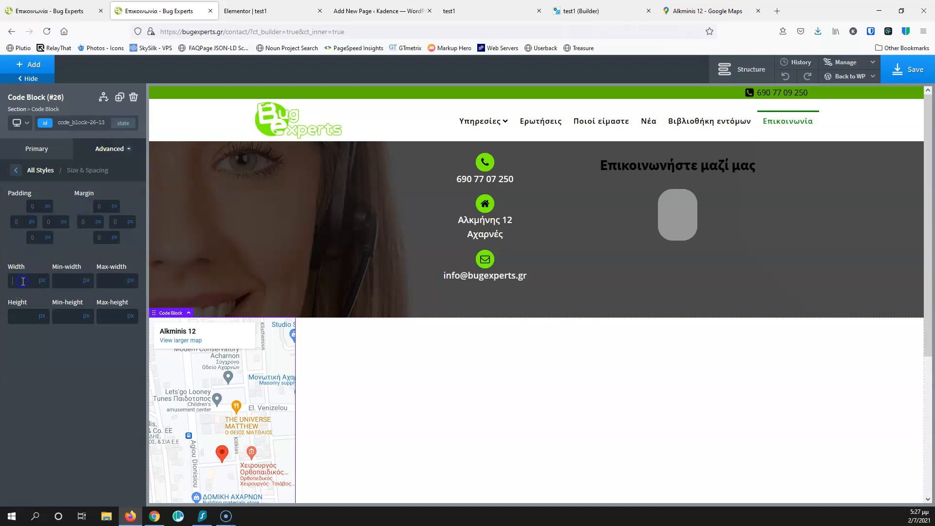
type("100")
left_click(39, 283)
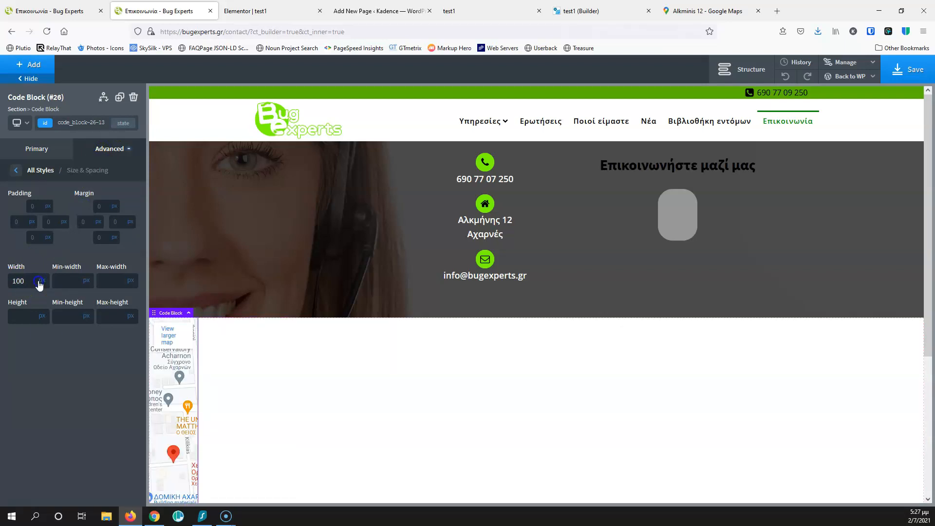
left_click(45, 281)
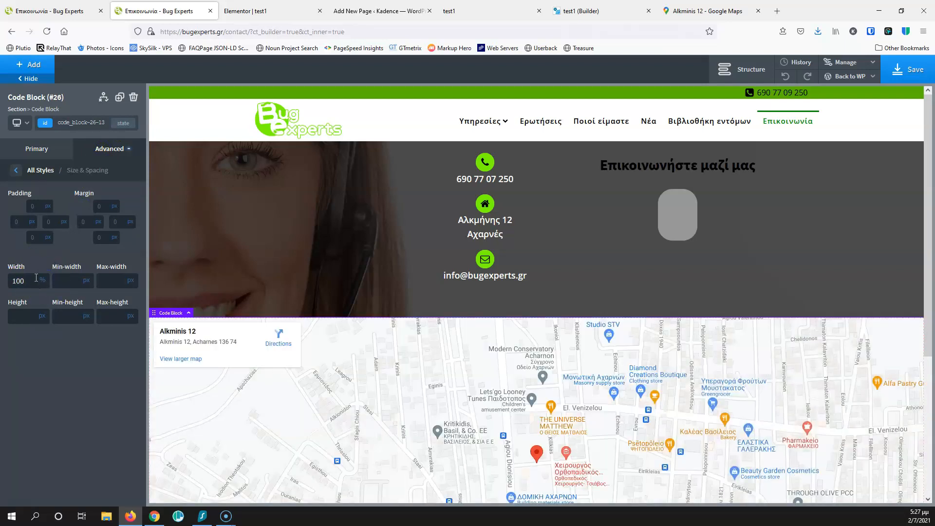
Step: Save the Code Block's new width and reload the live contact page to check the map
left_click(902, 69)
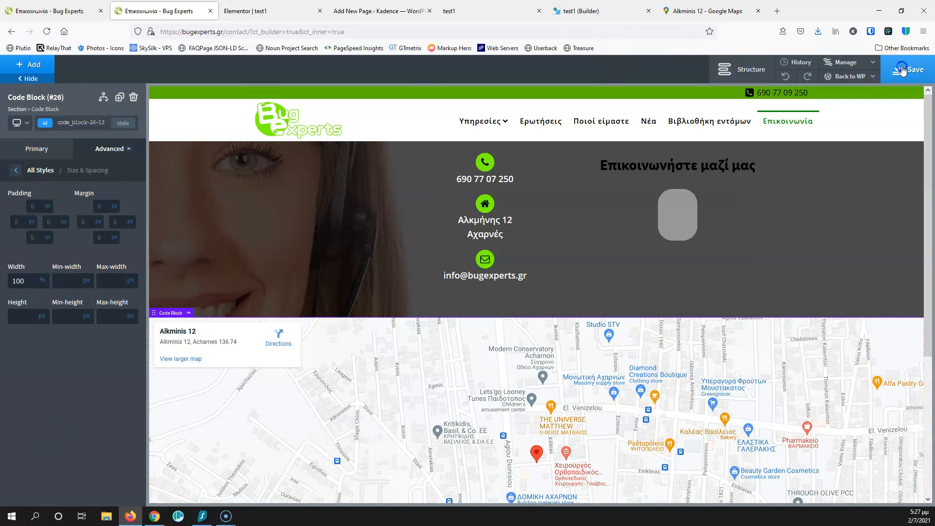
left_click(53, 10)
left_click(46, 32)
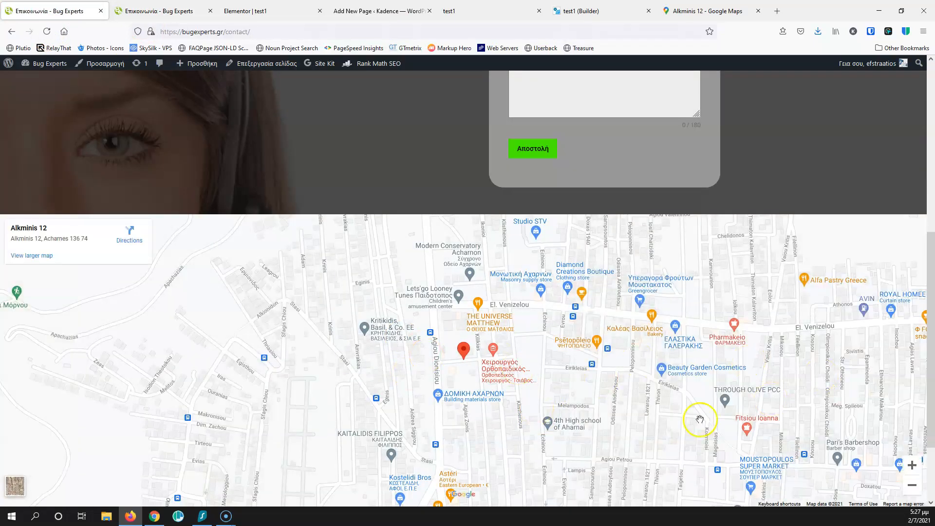
Step: In the builder, examine the size and spacing settings of Section #9, which contains the Code Block
left_click(155, 10)
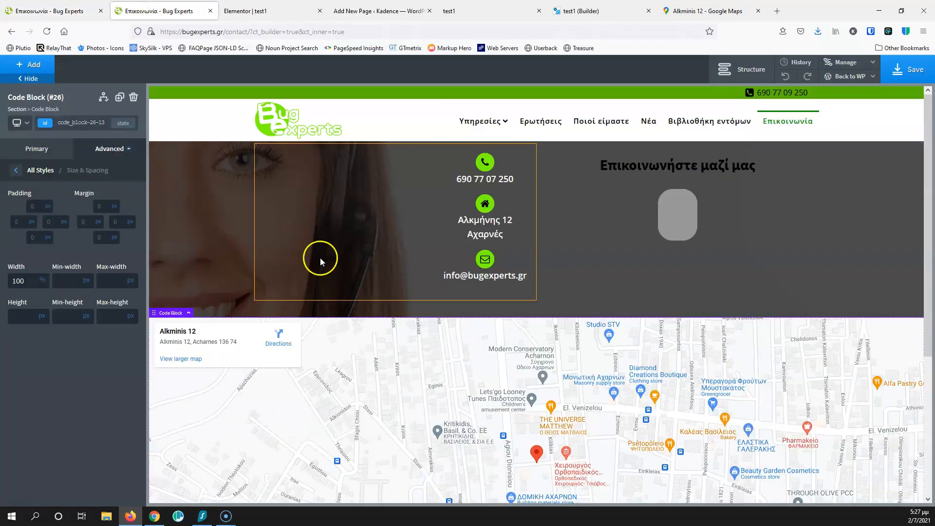
left_click(750, 63)
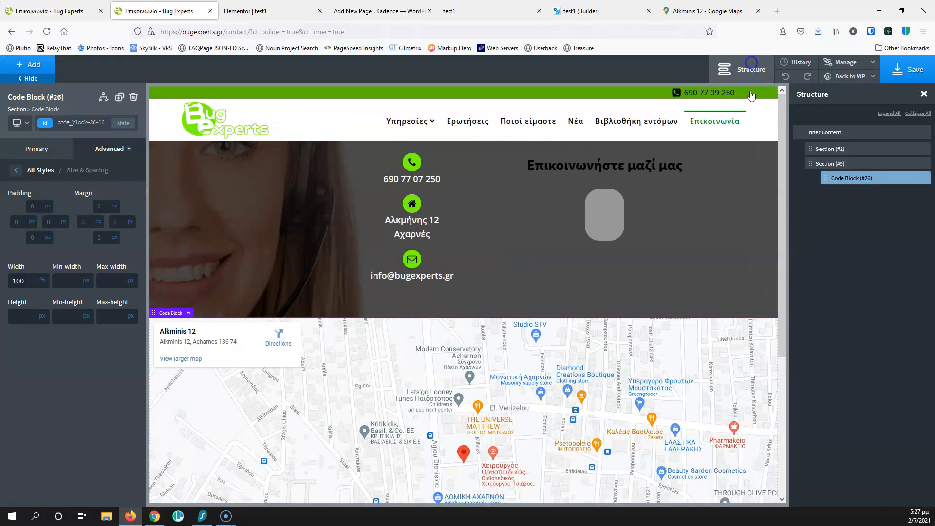
left_click(841, 164)
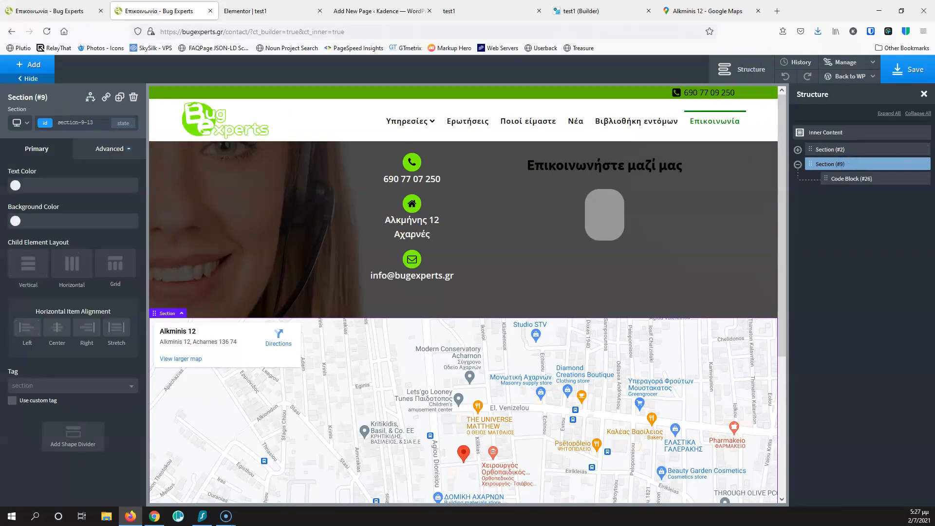
left_click(109, 149)
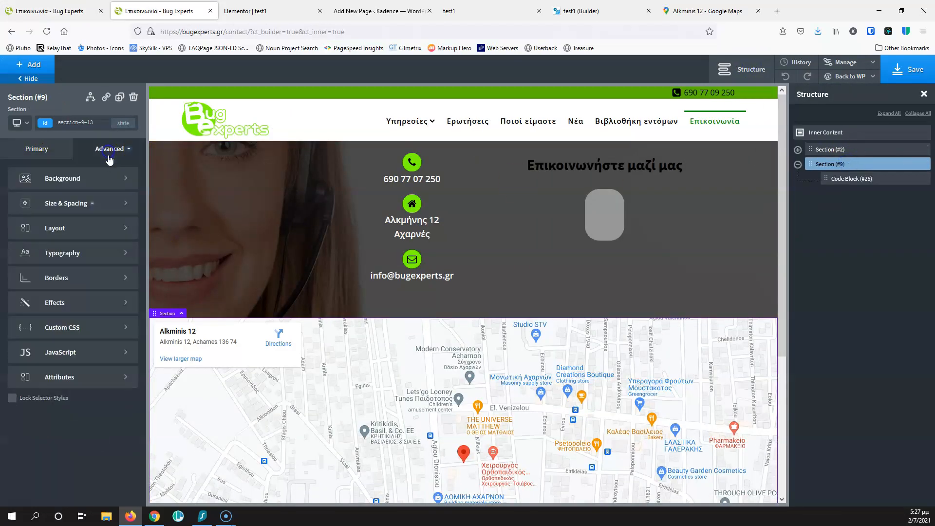
left_click(78, 200)
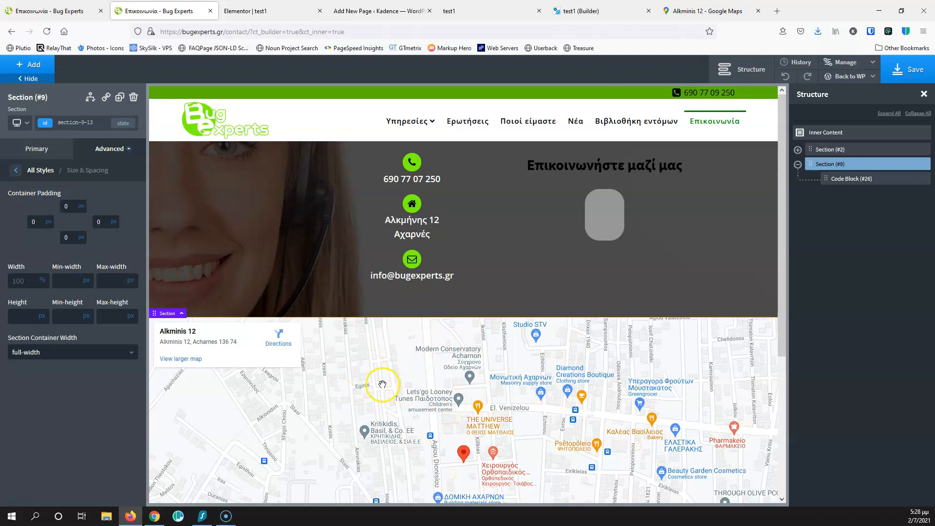
Step: Review the map on the live contact page, then close both the live page and its Oxygen builder
left_click(65, 10)
scroll(684, 317, "down", 2)
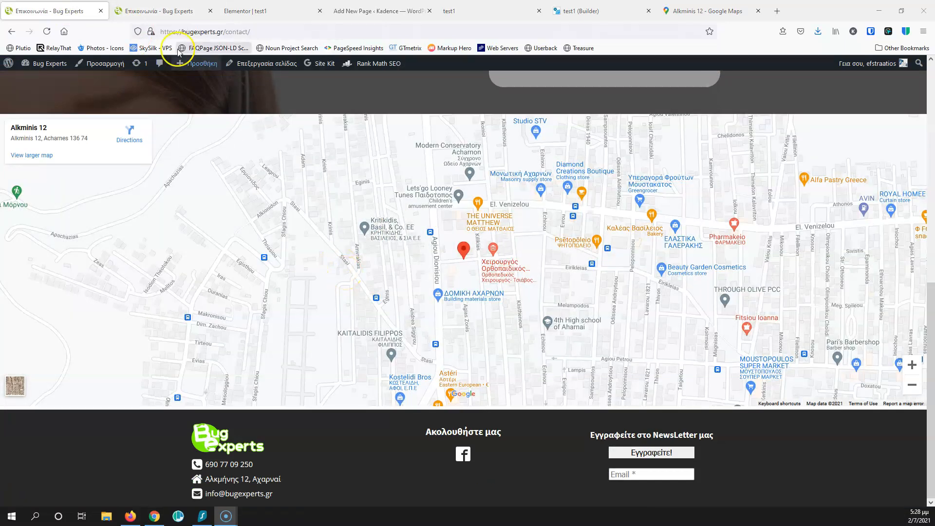
left_click(104, 11)
left_click(104, 11)
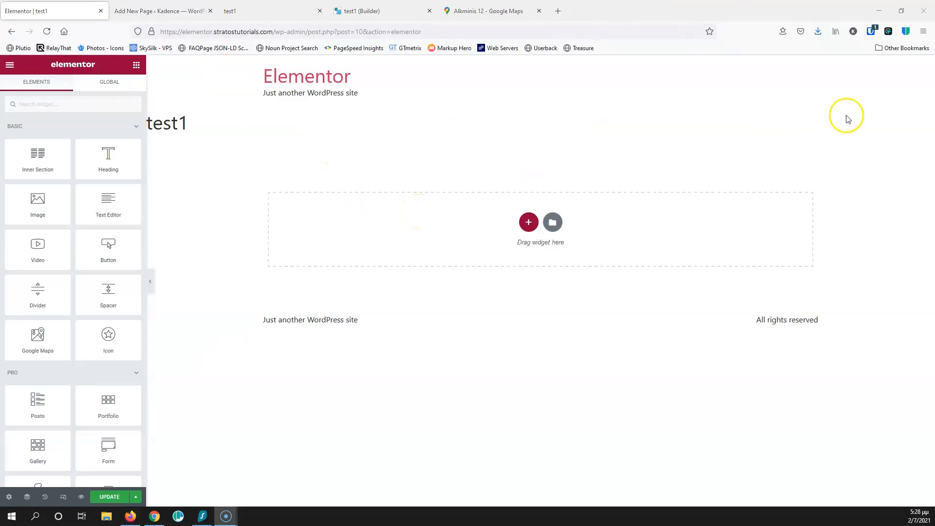
Step: Add a single-column section to the Elementor test1 page and place an HTML widget inside it
left_click(528, 222)
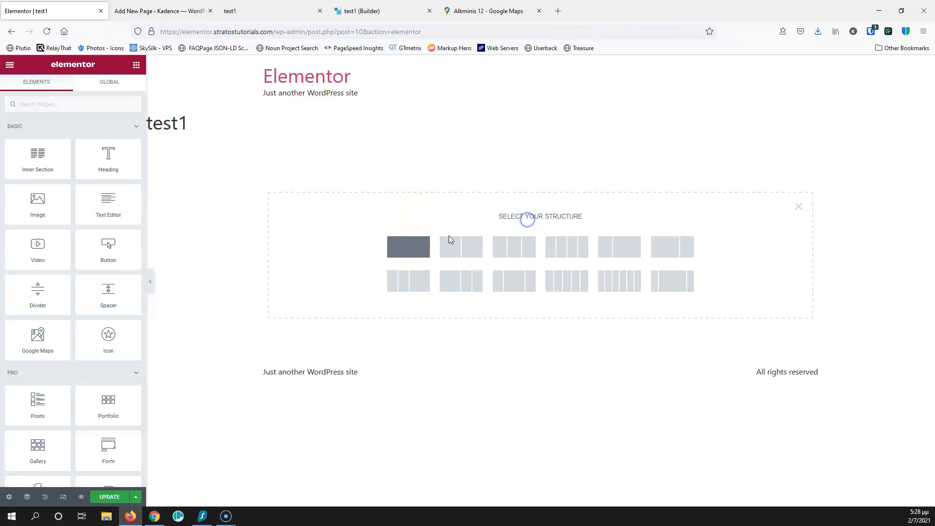
left_click(397, 245)
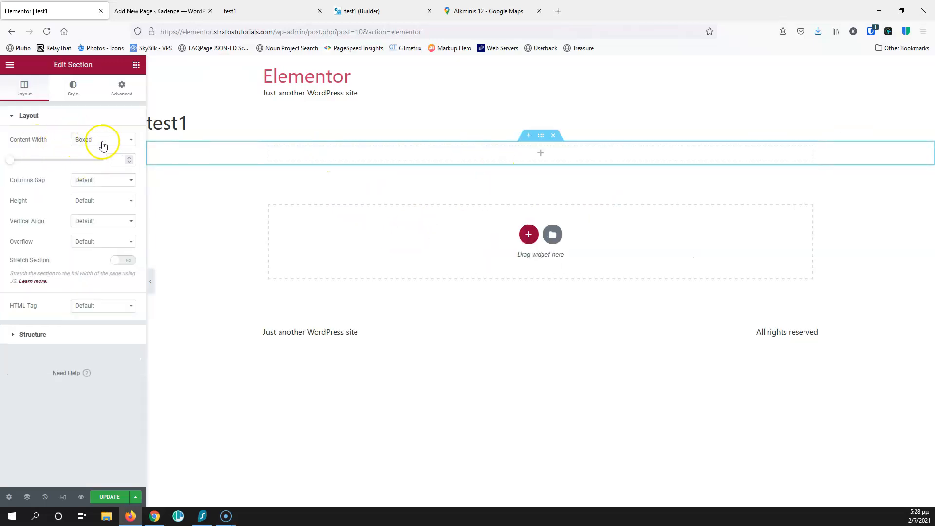
left_click(539, 153)
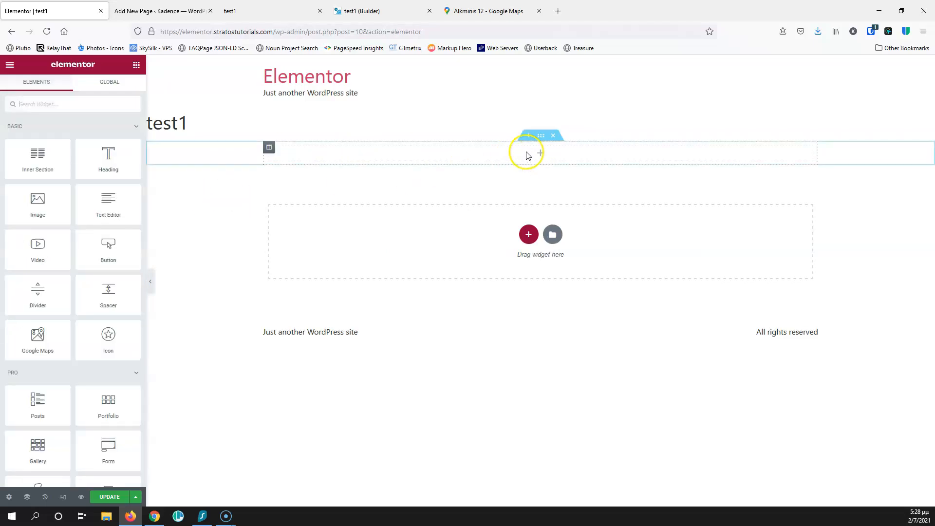
left_click(64, 104)
type("html")
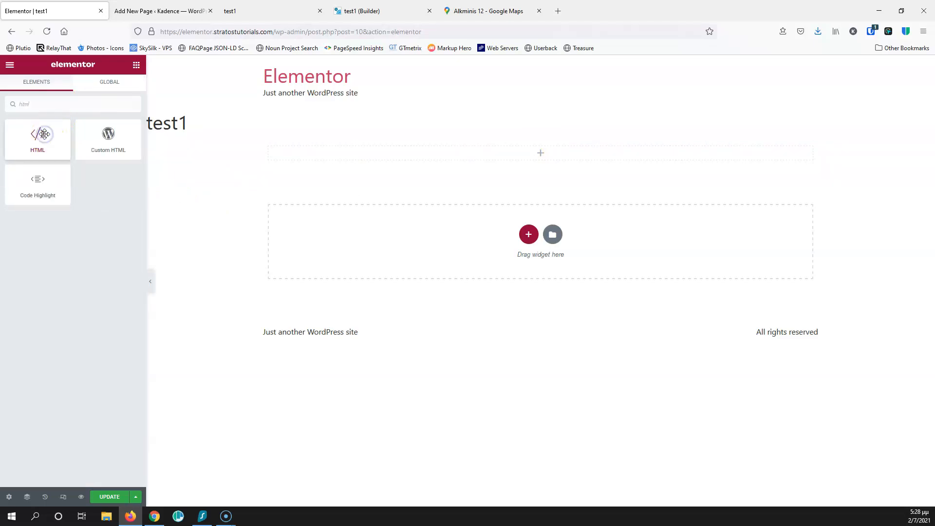
left_click_drag(40, 135, 535, 156)
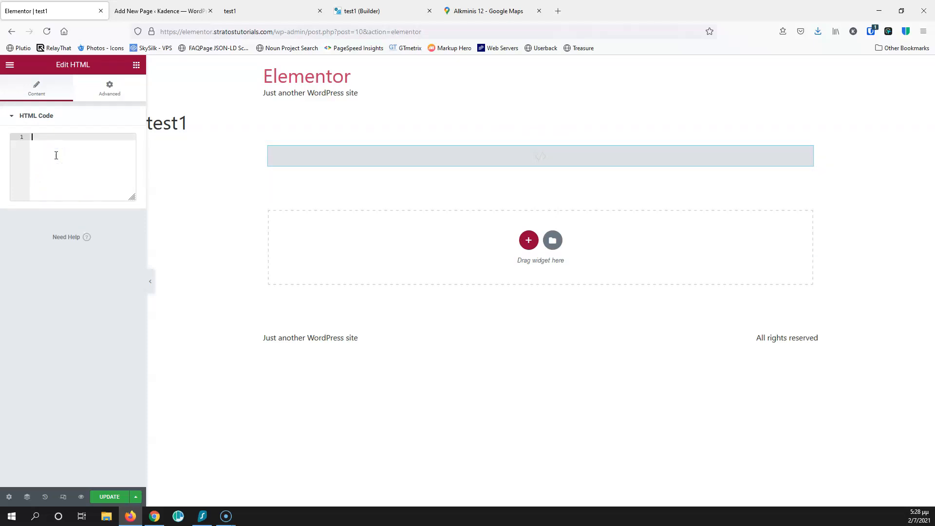
Step: Paste the copied Google Maps iframe into the HTML widget and set its height to 600
key("ctrl+v")
left_click(71, 167)
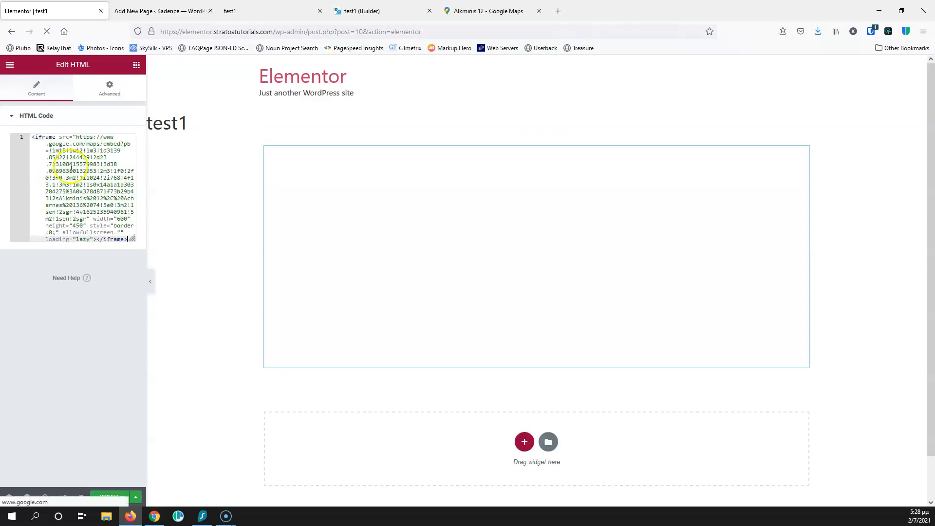
left_click(73, 225)
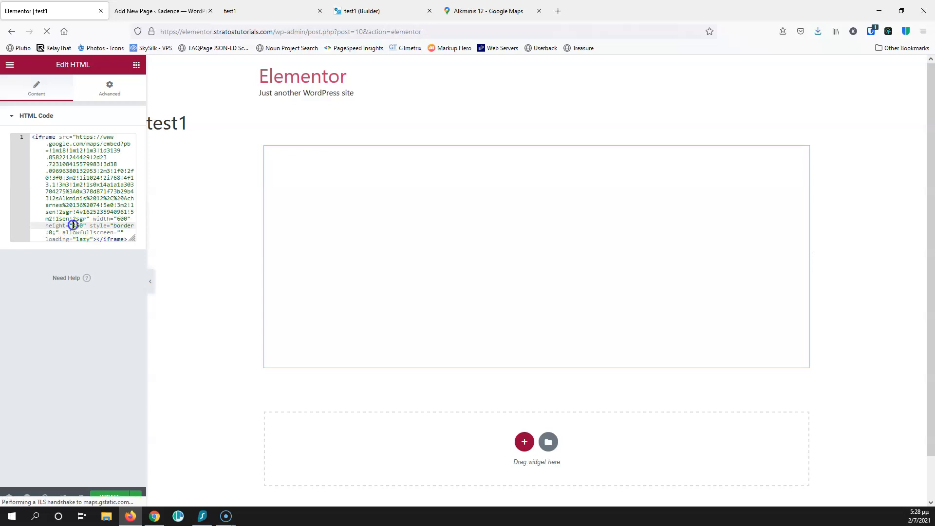
type("100")
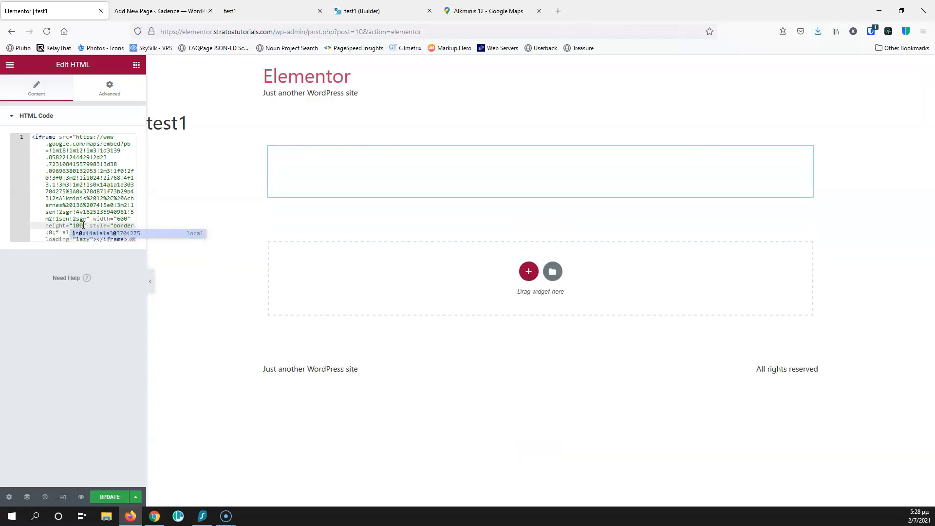
key("BackSpace")
key("BackSpace")
key("BackSpace")
type("600")
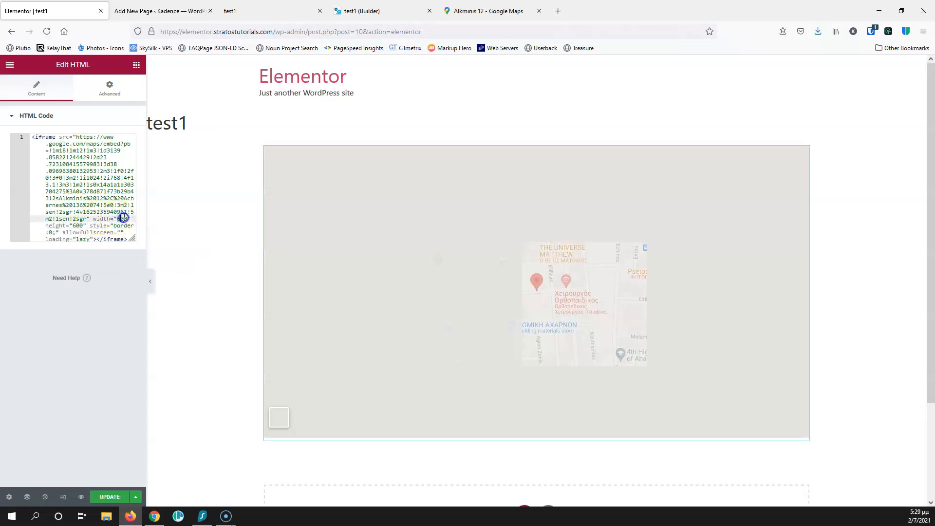
Step: Set the map iframe's width to 100% in the HTML code and update the page
left_click(127, 218)
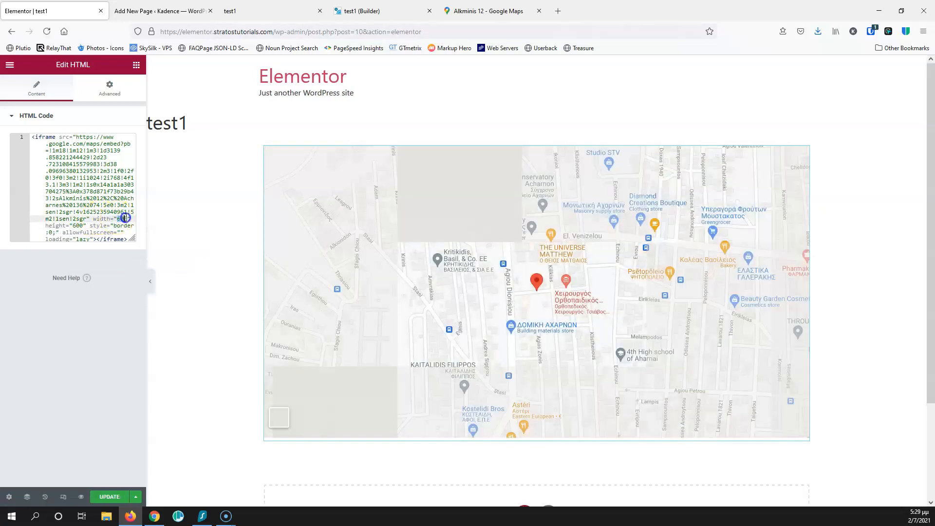
key("BackSpace")
key("BackSpace")
key("BackSpace")
type("100")
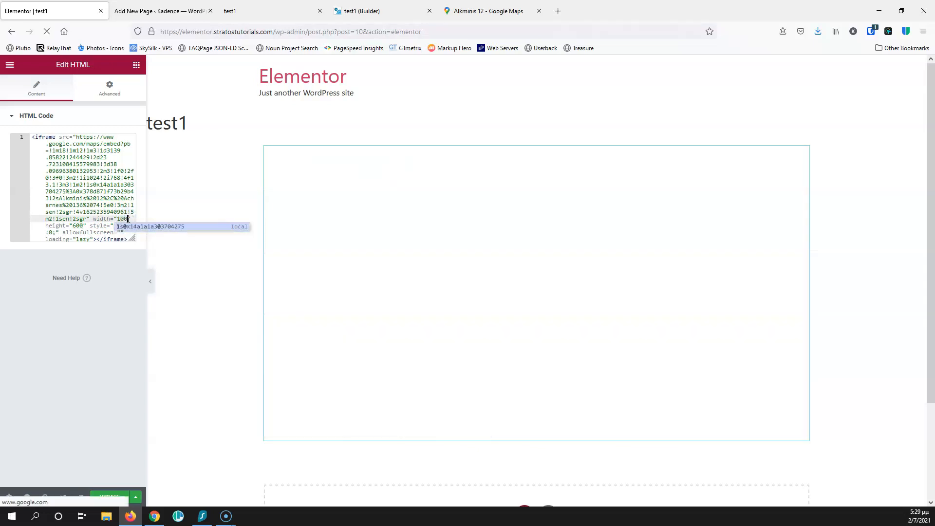
type("%")
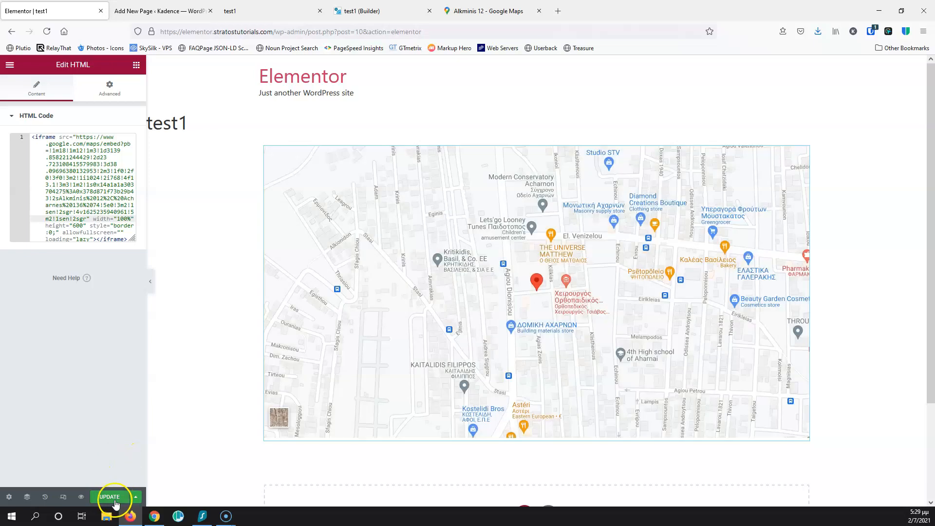
left_click(111, 496)
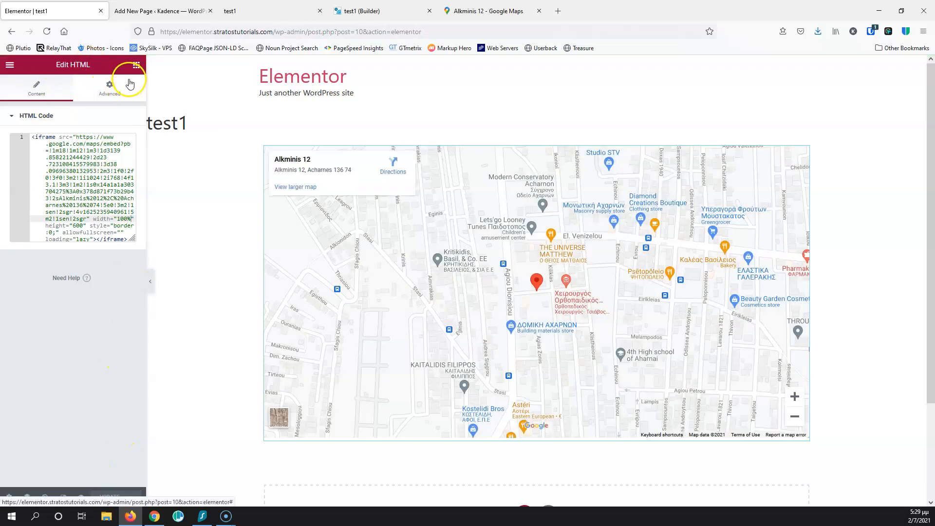
Step: Set the map section's content width to Full Width, update the page, and open its preview
left_click(206, 207)
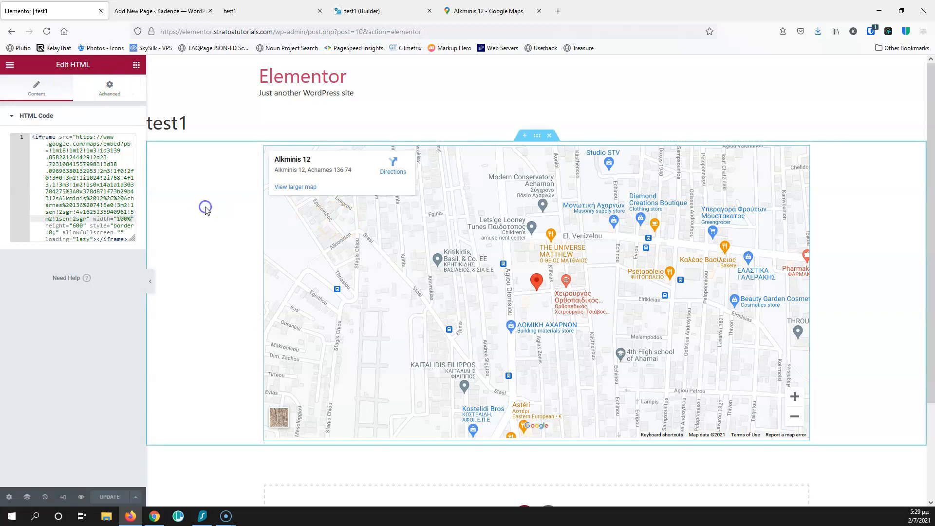
left_click(536, 136)
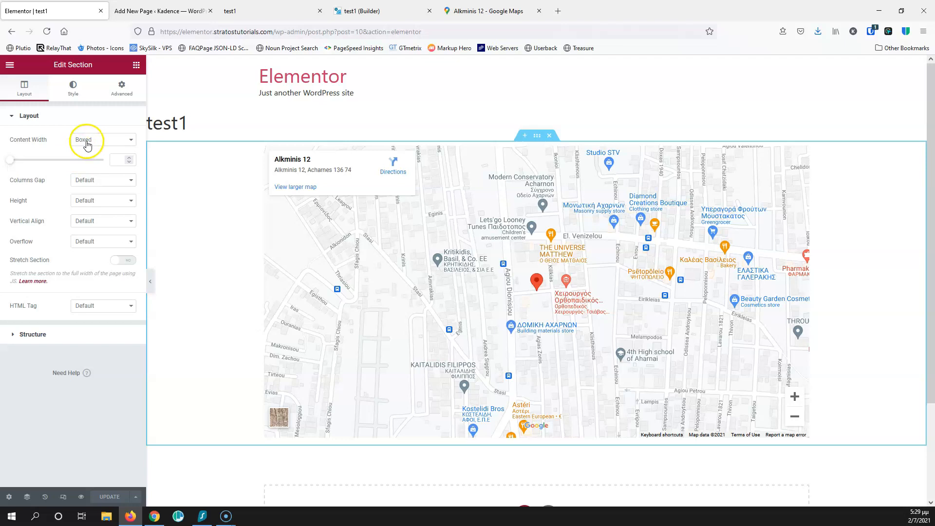
left_click(84, 140)
left_click(87, 164)
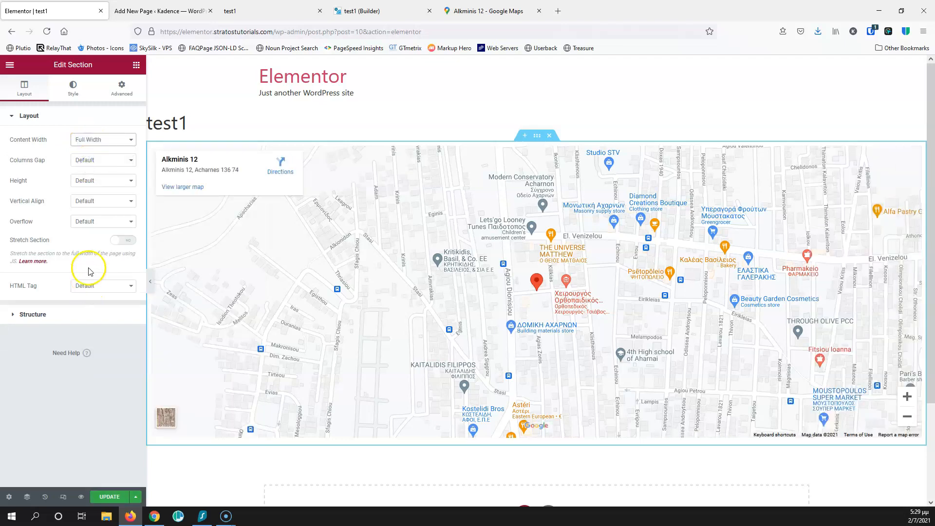
left_click(117, 497)
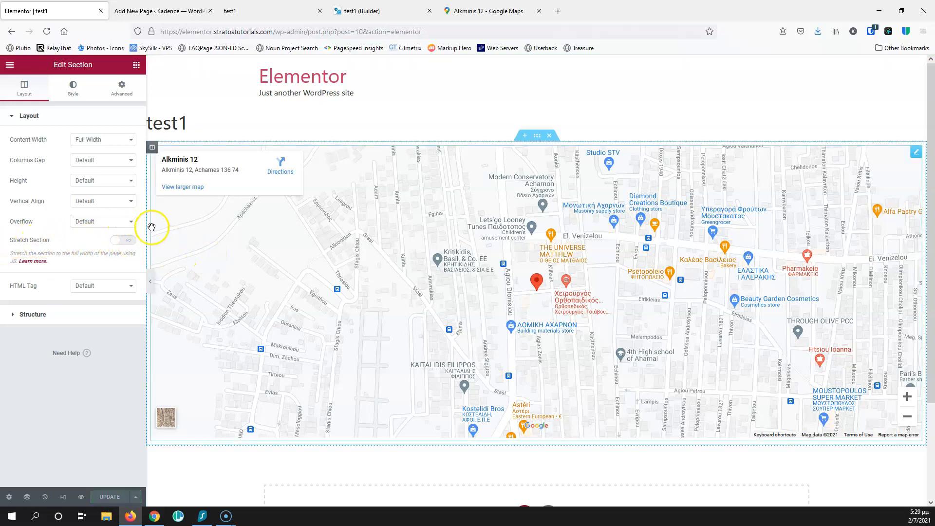
left_click(82, 497)
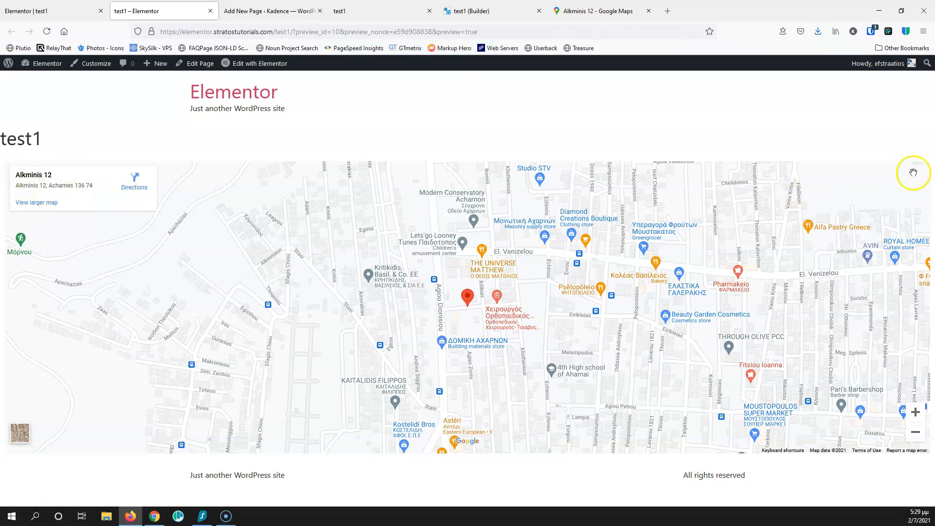
Step: Turn on Stretch Section for the map section in the Elementor editor and update the page
left_click(68, 15)
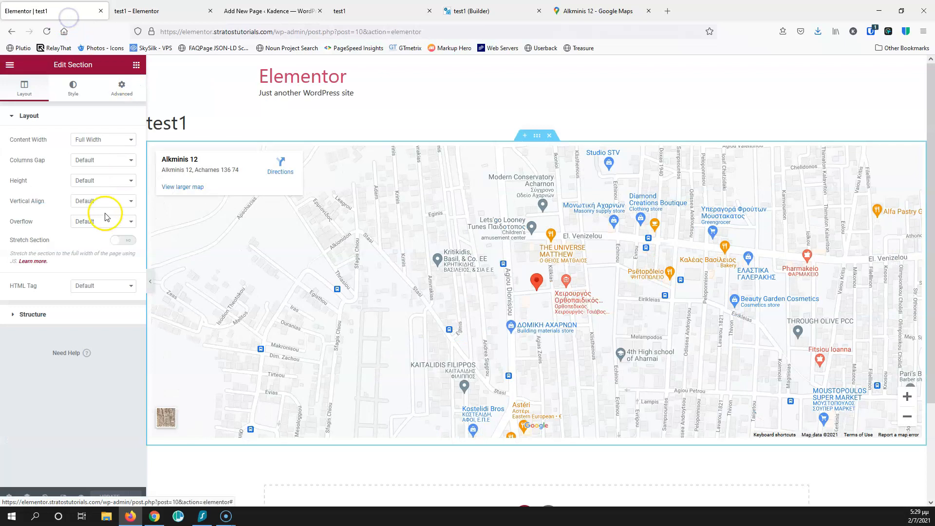
left_click(123, 241)
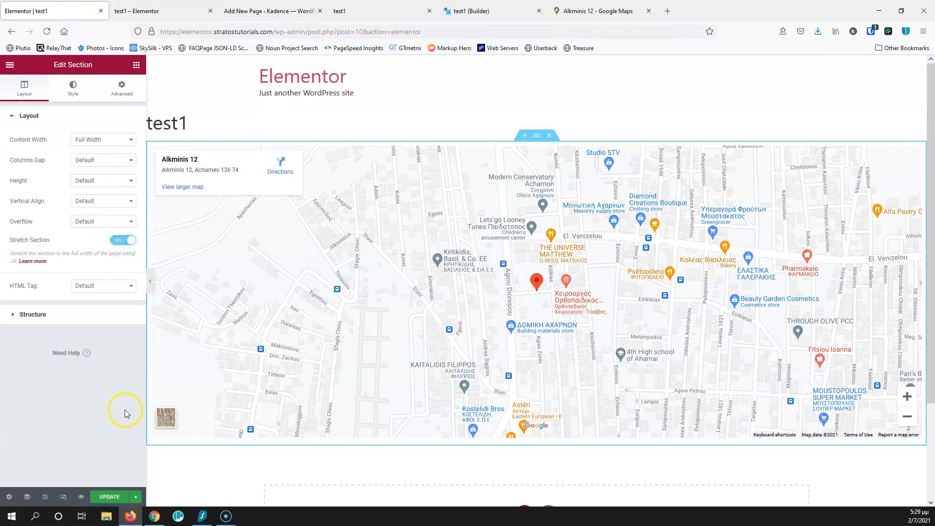
left_click(110, 497)
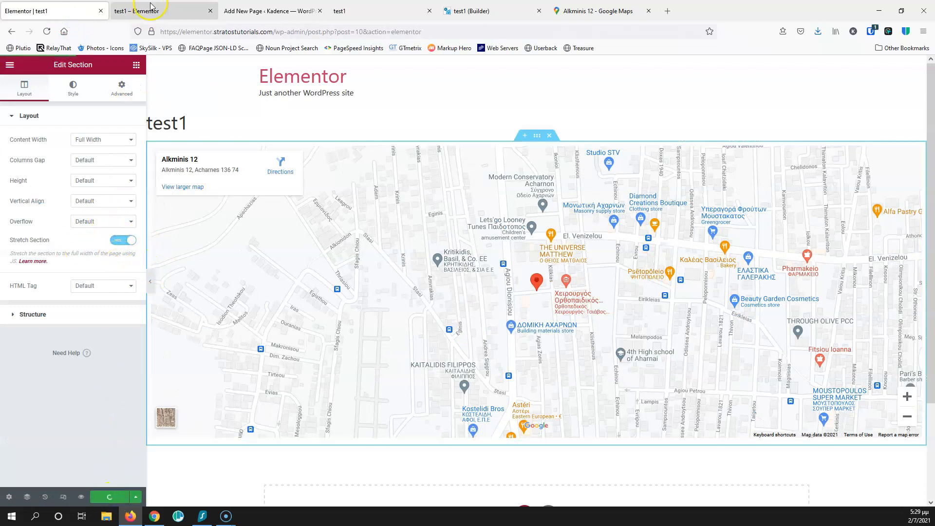
Step: Close the Elementor editor and its preview, and open the block search on the Kadence test1 page
left_click(99, 11)
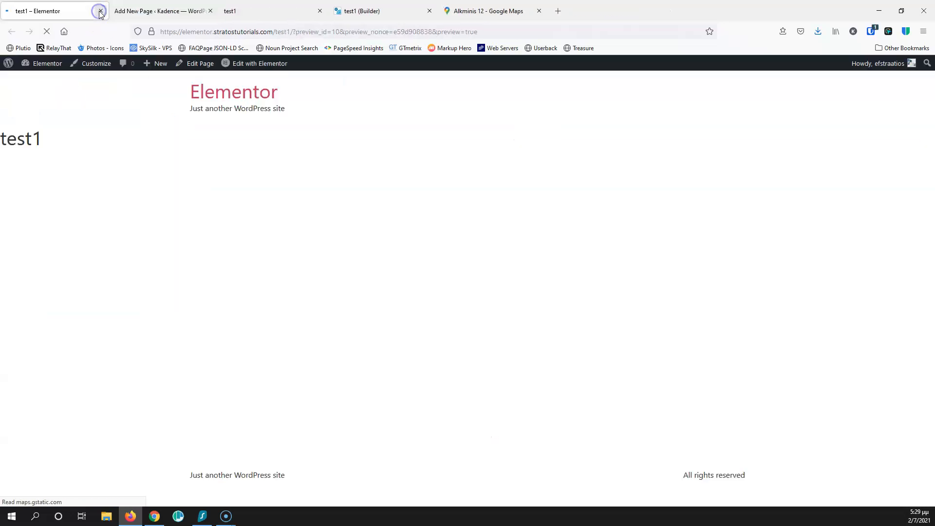
left_click(99, 11)
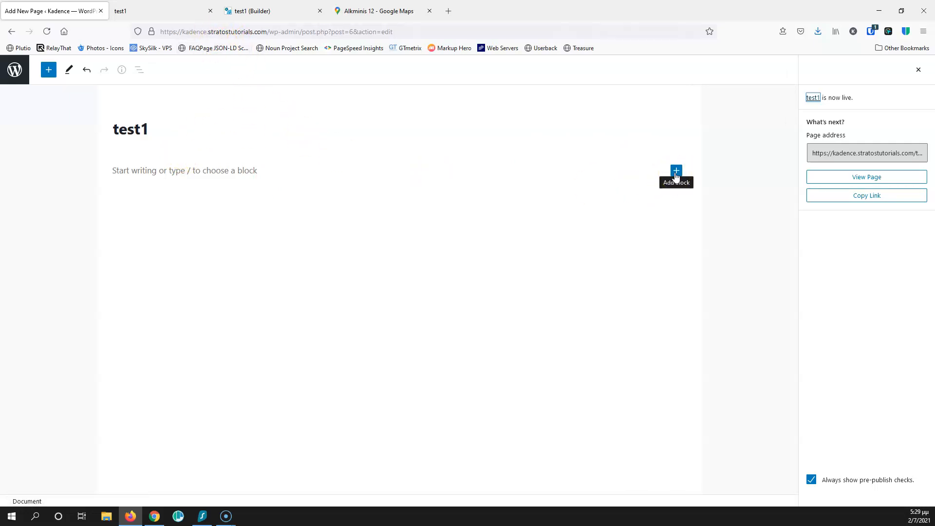
left_click(676, 172)
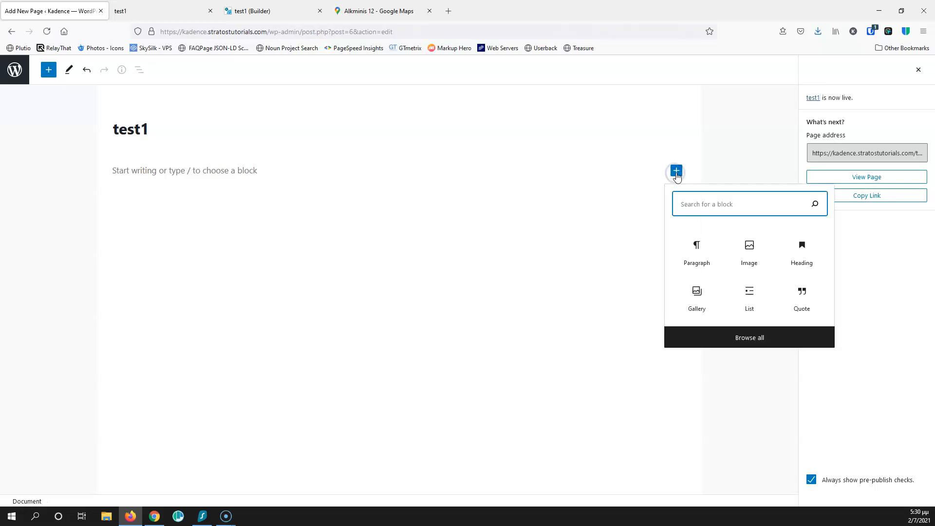
left_click(748, 208)
type("ro")
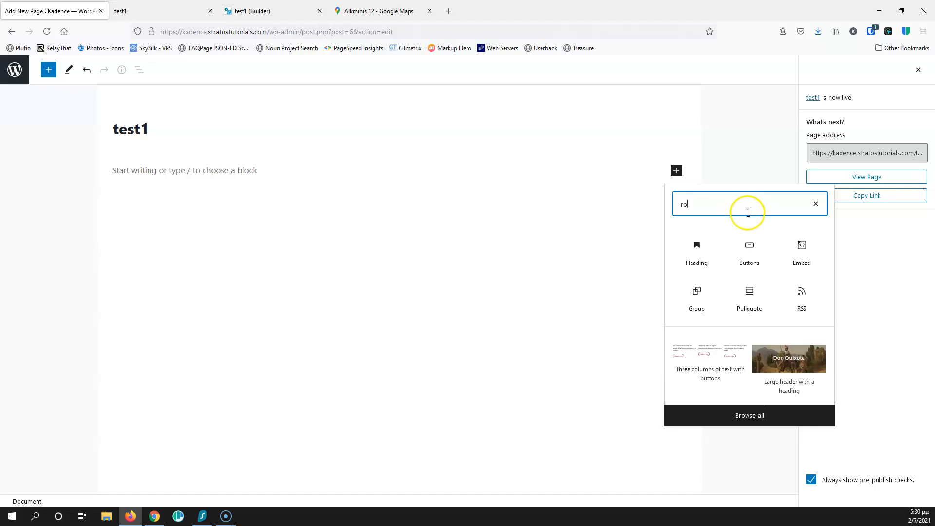
type("w")
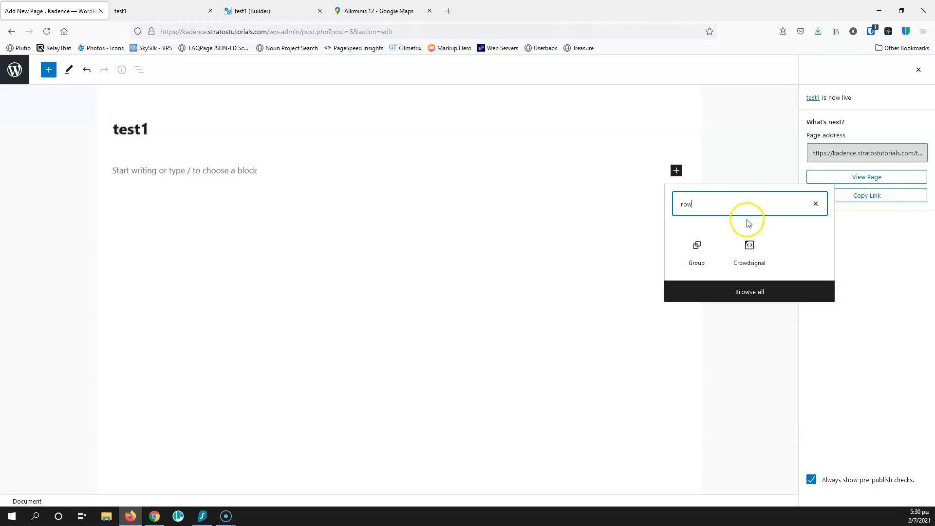
left_click_drag(735, 209, 647, 202)
key("BackSpace")
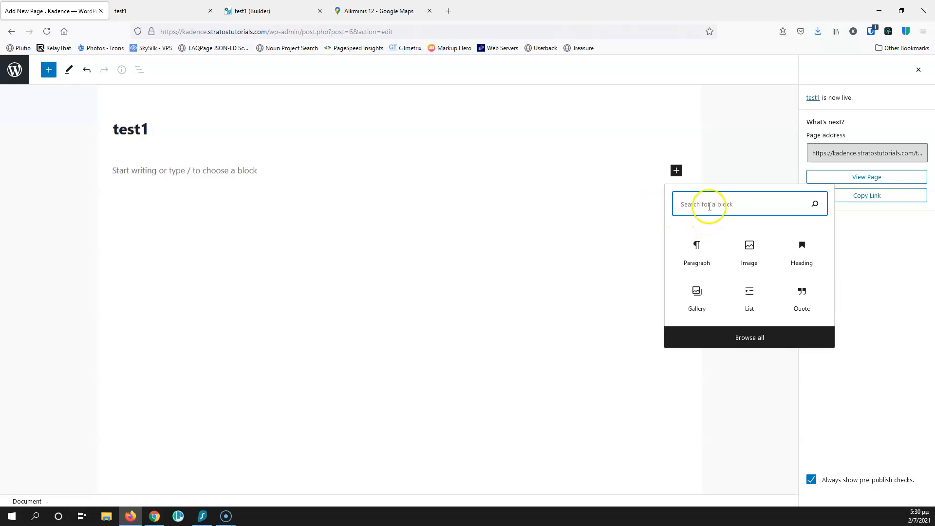
Step: Add a Custom HTML block to the Kadence test1 page and paste the copied Google Maps iframe into it
type("ht")
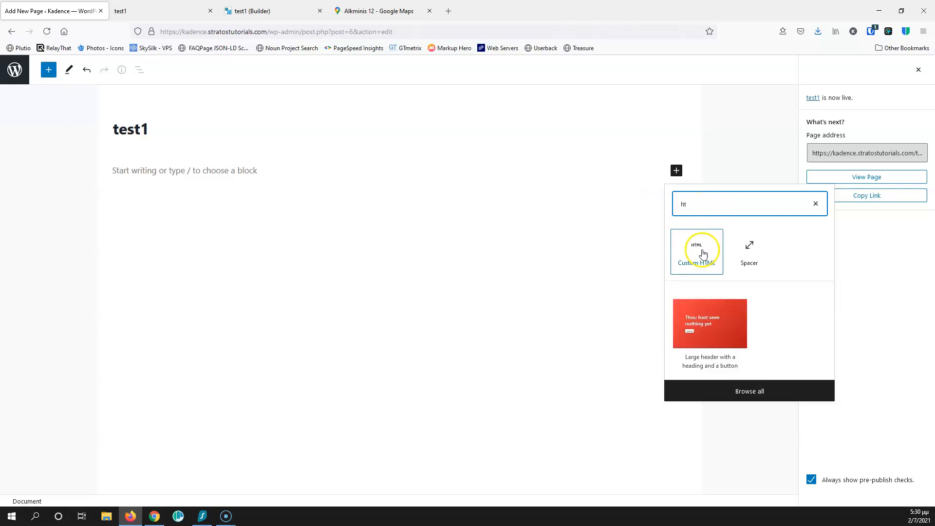
left_click(700, 254)
left_click(151, 179)
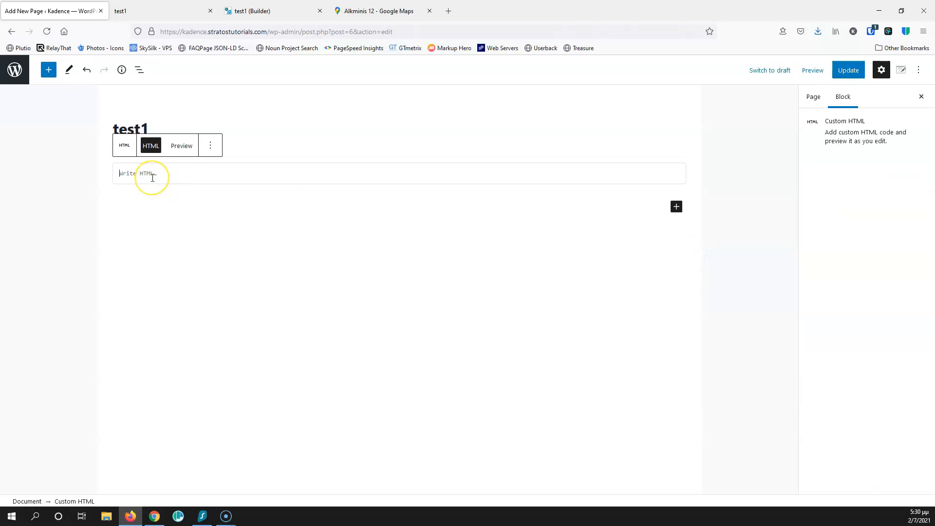
key("ctrl+v")
Step: Update the Kadence test1 page and open its live version to check the embedded map
left_click(851, 69)
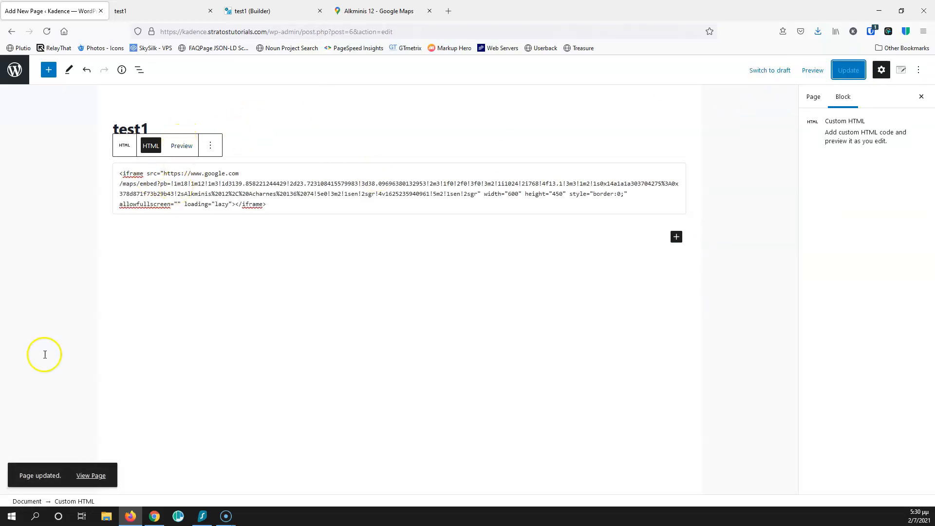
left_click(83, 475)
left_click(161, 10)
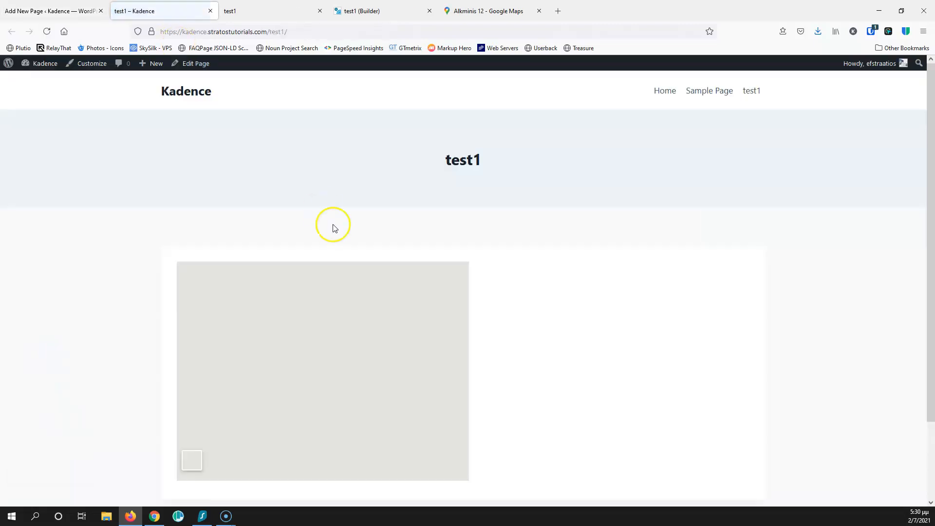
Step: Set the iframe's width to 100% and height to 600 in the Custom HTML block, and update the page
left_click(63, 11)
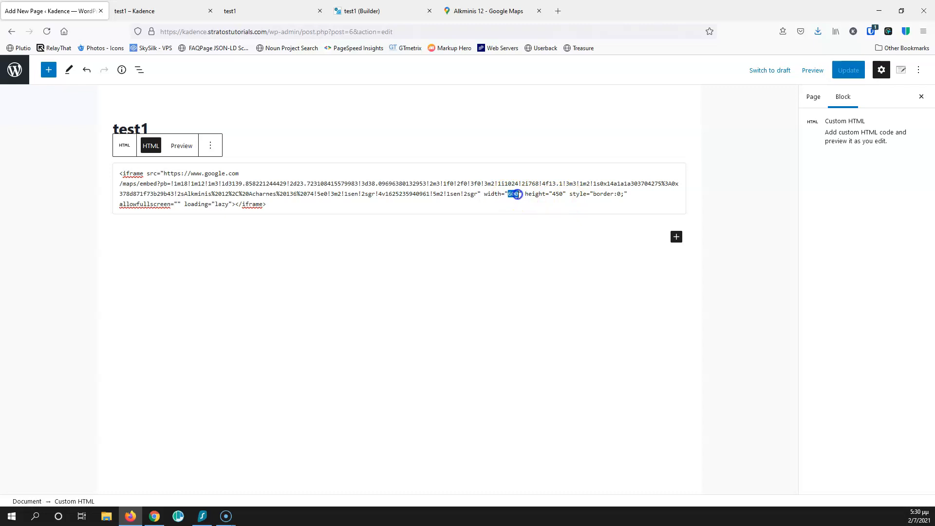
type("10")
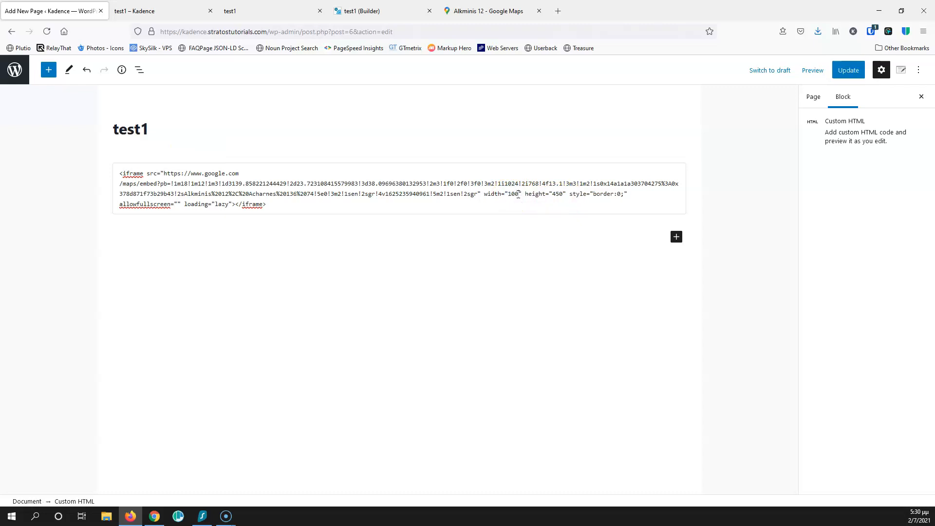
type("0%")
left_click(555, 192)
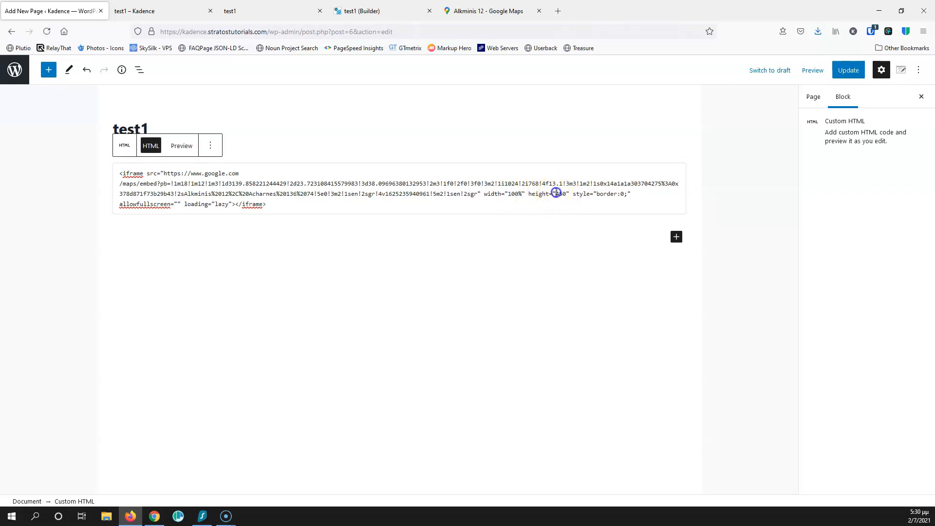
type("600")
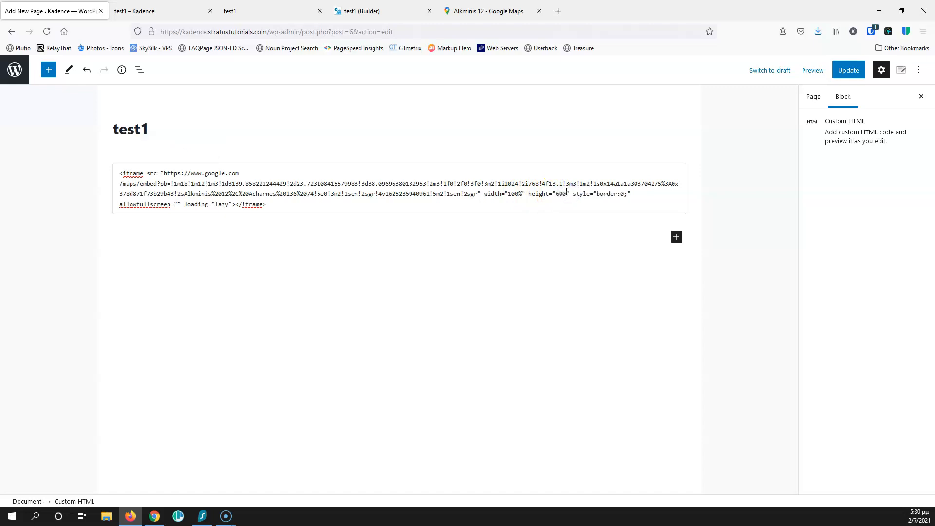
left_click(848, 70)
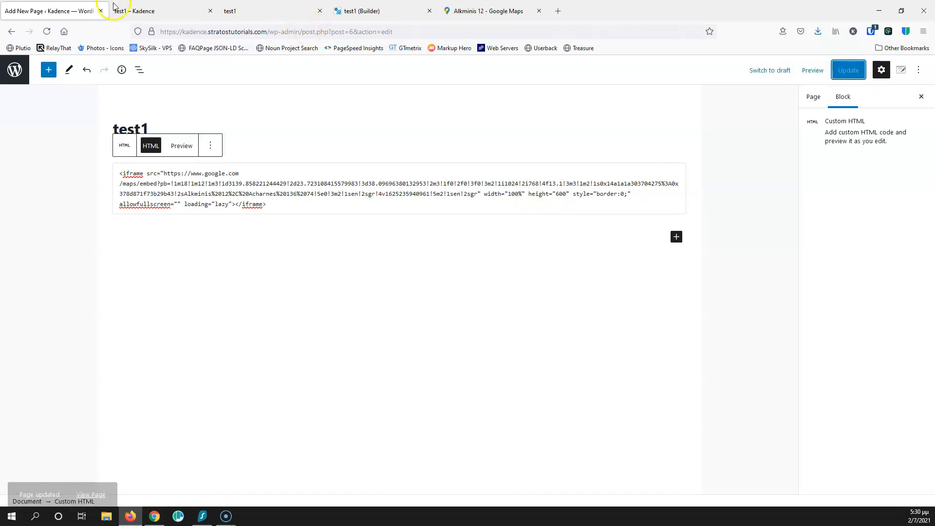
Step: Review the map on the reloaded Kadence test1 page, and close both the live page and its editor
left_click(134, 11)
left_click(47, 31)
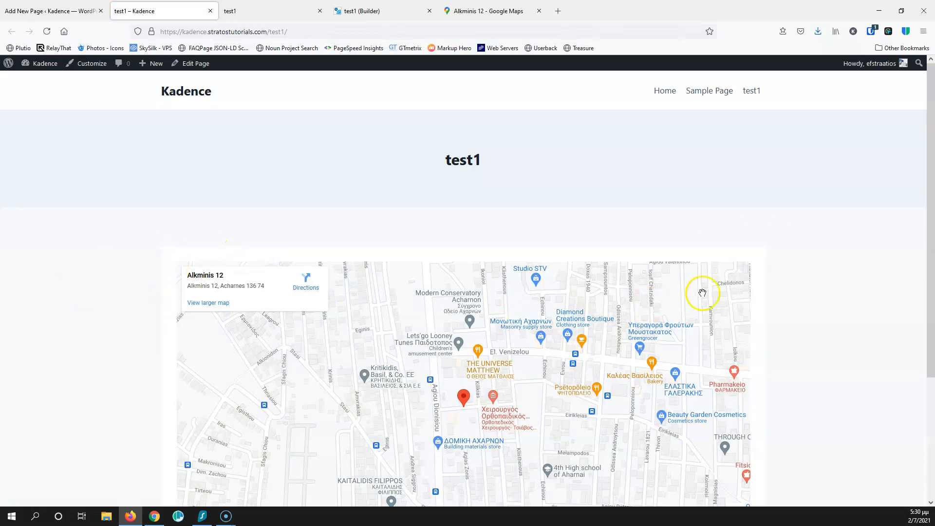
scroll(517, 252, "down", 3)
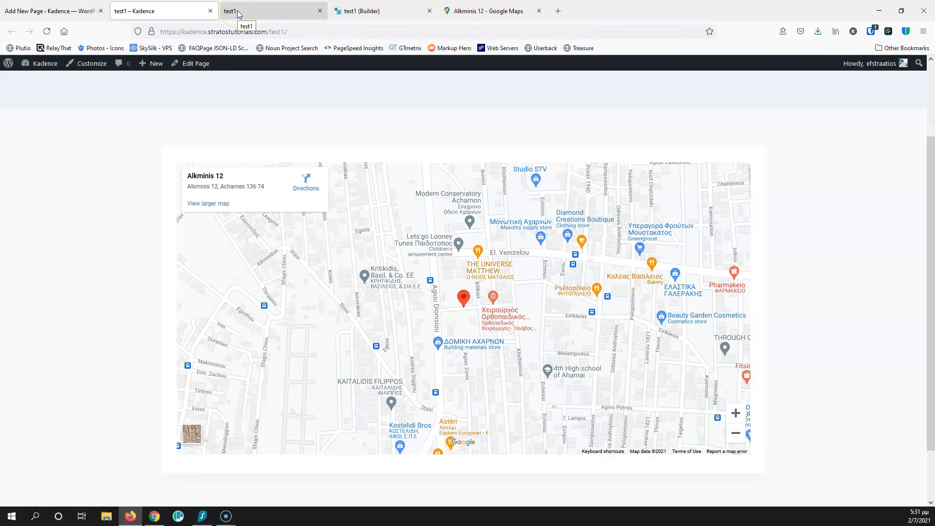
left_click(210, 11)
left_click(100, 10)
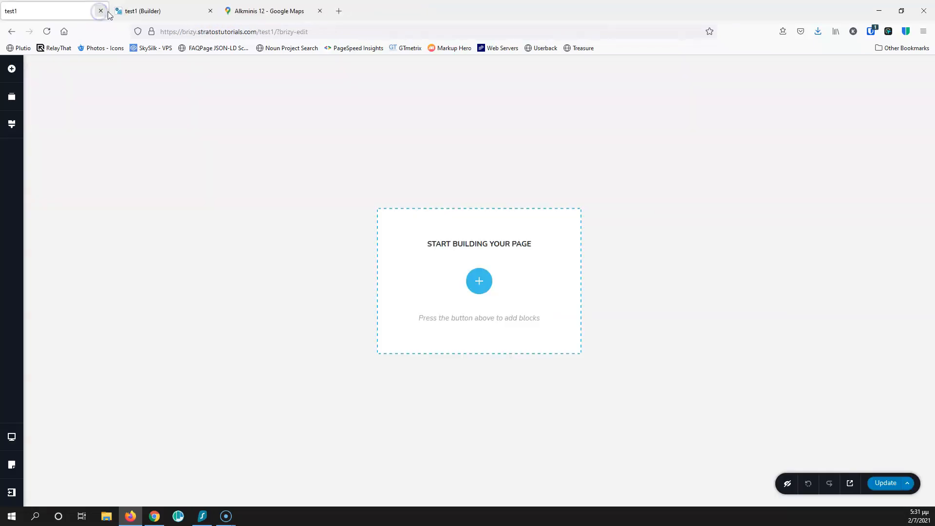
Step: Look through the blocks and layouts in the library of the Brizy test1 page, and close the library
left_click(172, 11)
left_click(70, 13)
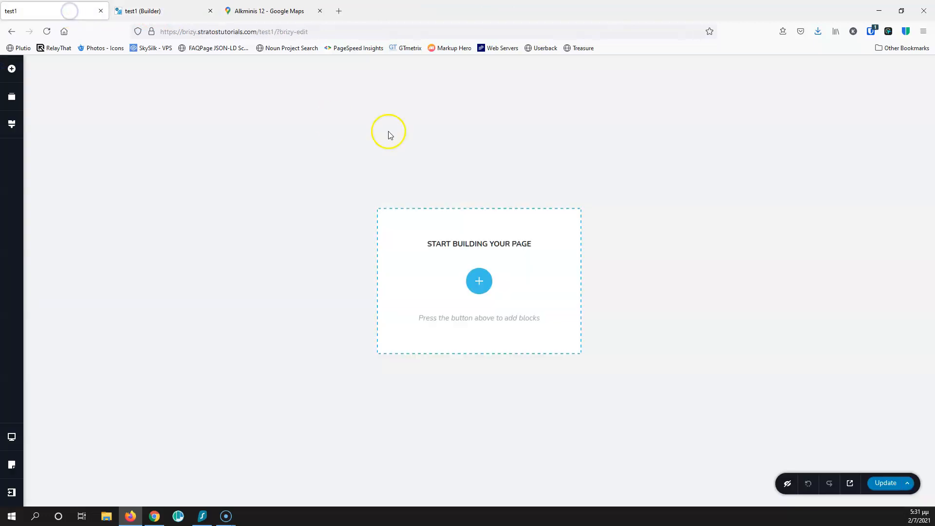
left_click(481, 282)
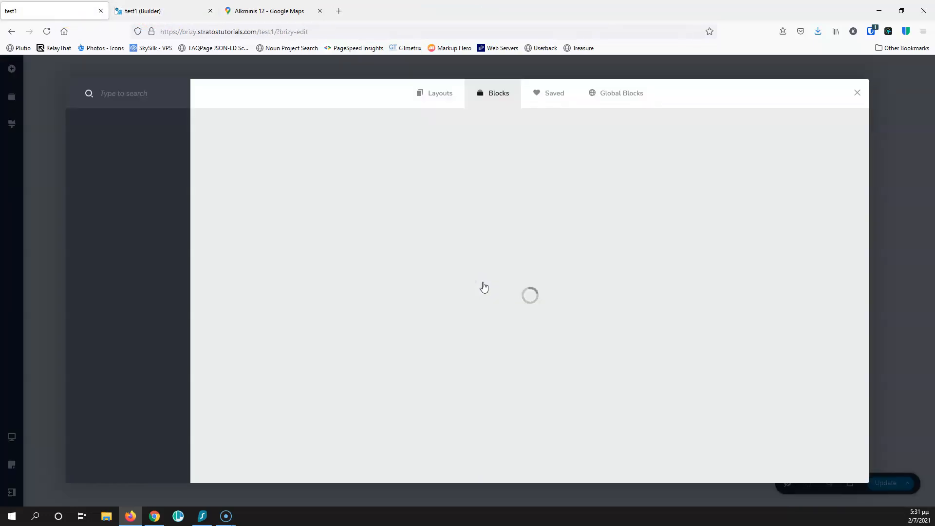
left_click(856, 93)
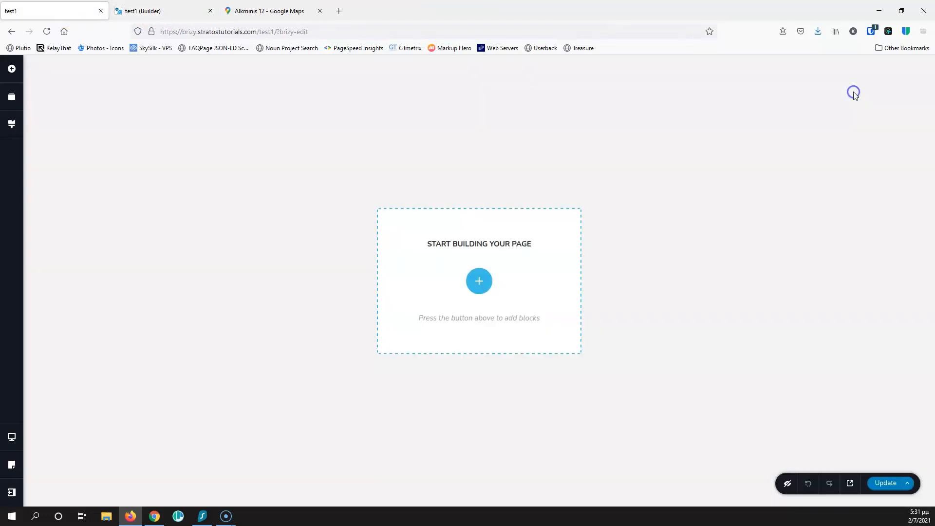
left_click(479, 280)
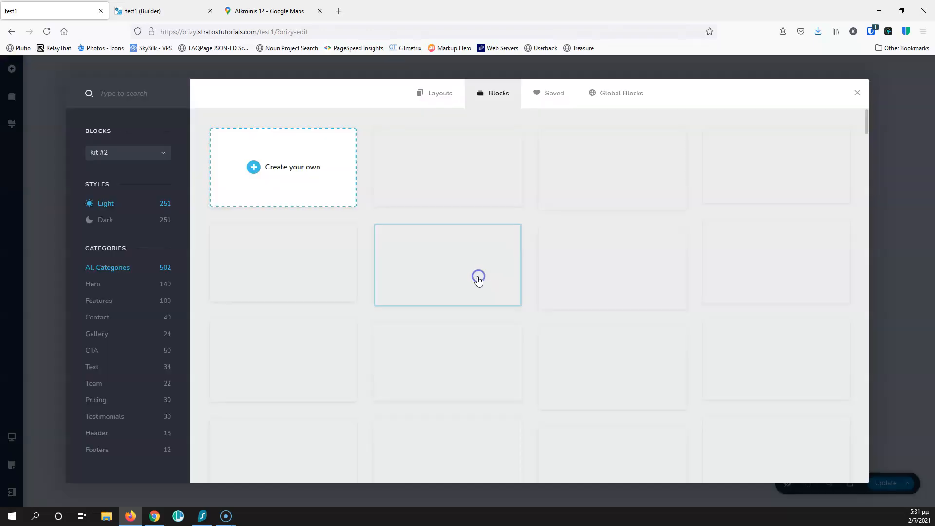
left_click(441, 93)
left_click(510, 95)
left_click(855, 94)
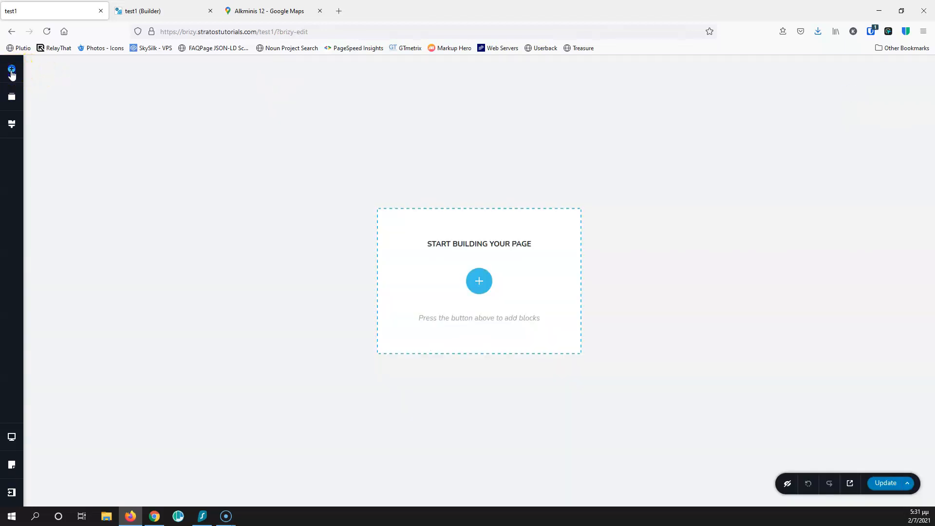
Step: Add a blank block of your own to the Brizy test1 page and open the element list for it
left_click(11, 68)
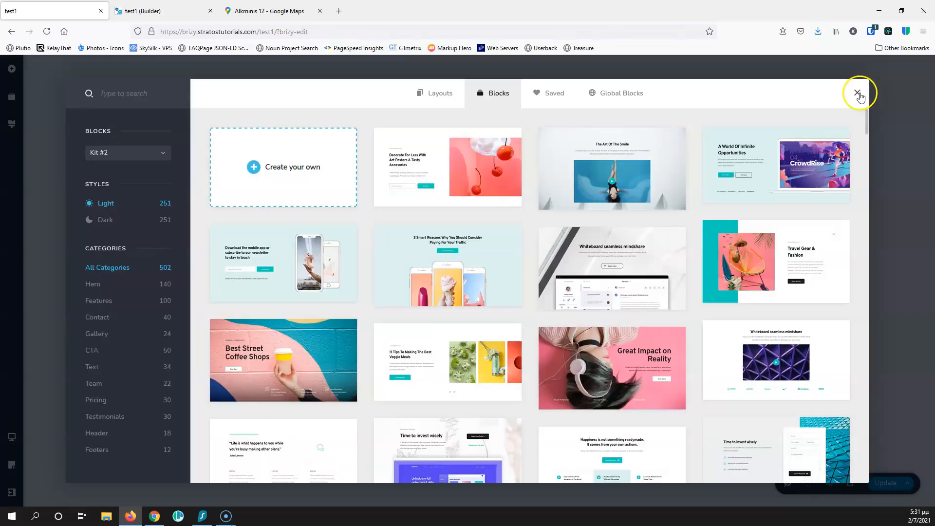
left_click(287, 167)
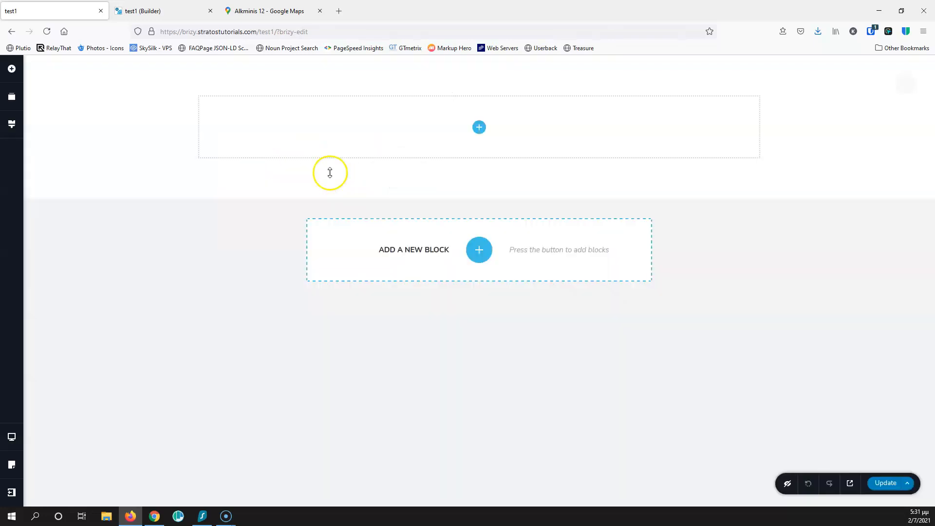
left_click(478, 128)
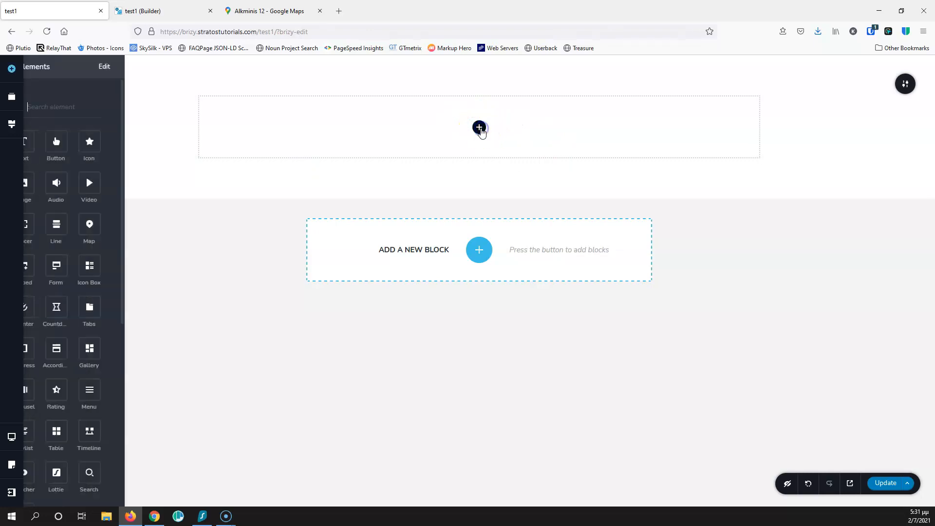
Step: Search the Brizy elements for "htm" and clear the search
left_click(98, 108)
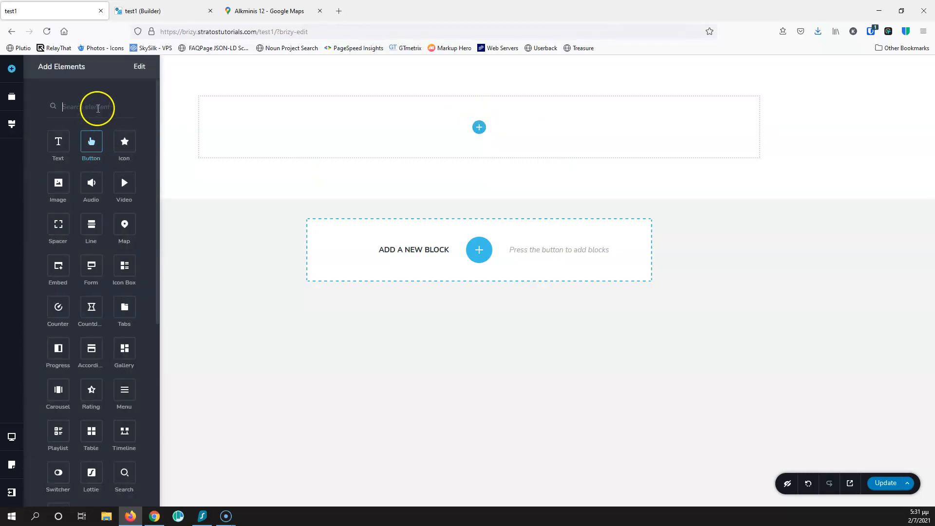
type("htm")
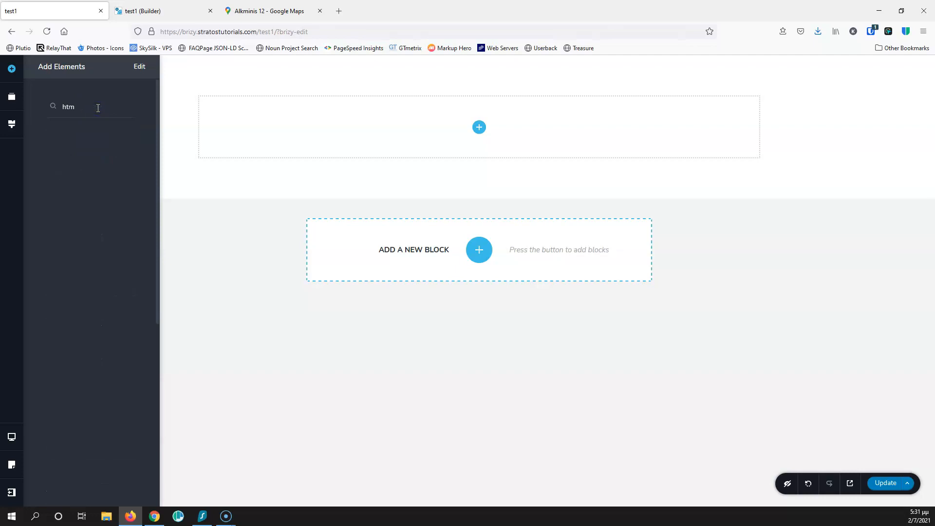
key("BackSpace")
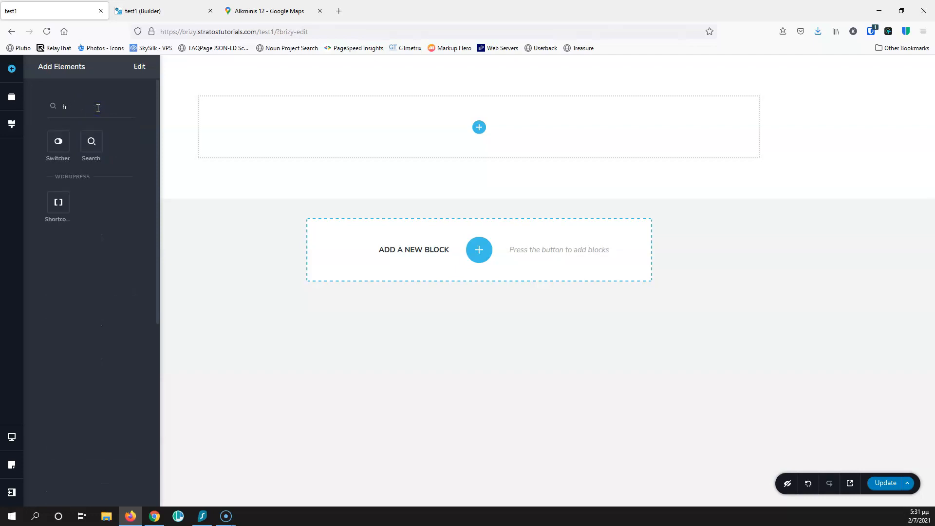
key("BackSpace")
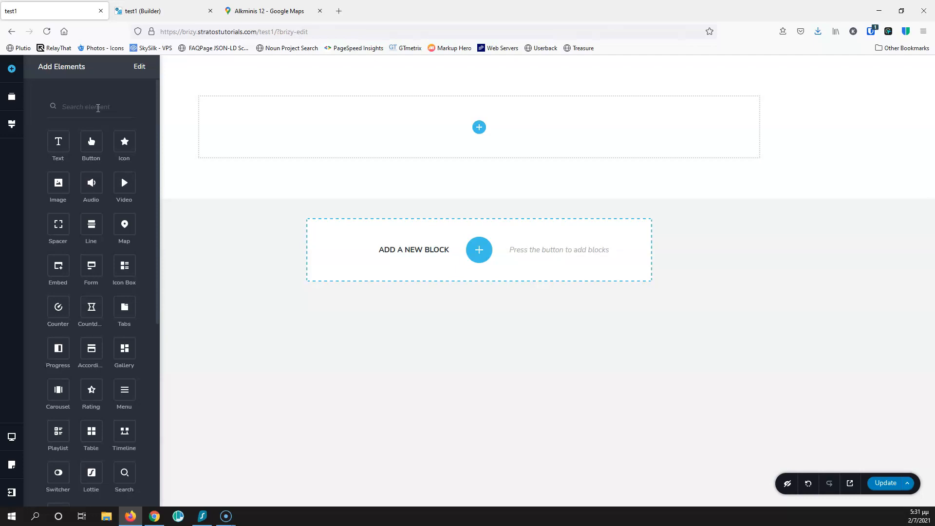
Step: Place a Text element in the empty block and replace its placeholder text with the copied Google Maps iframe code
left_click_drag(59, 141, 366, 127)
left_click_drag(476, 125, 476, 126)
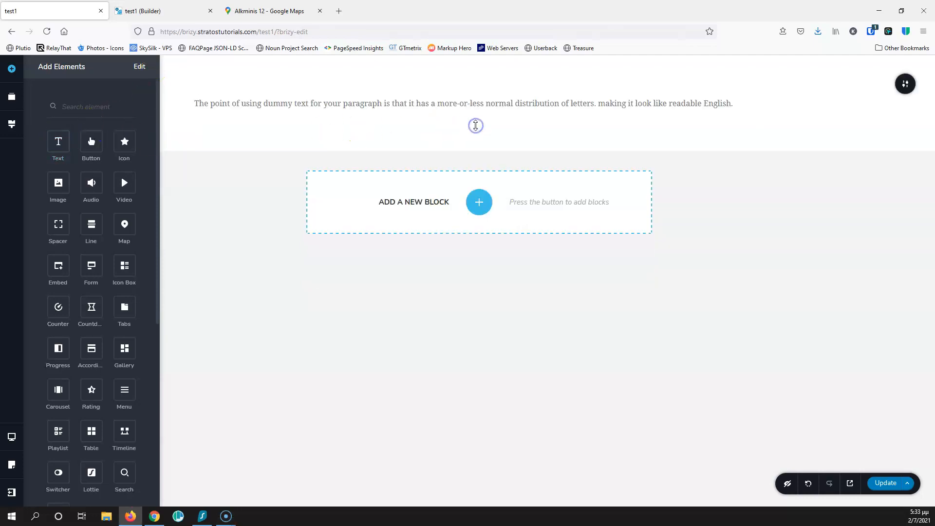
triple_click(460, 104)
key("ctrl+v")
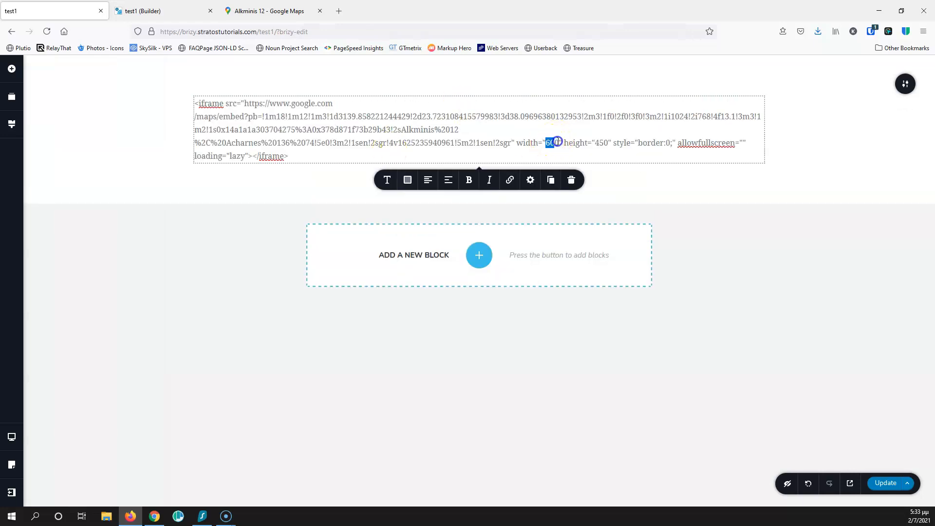
Step: Set the iframe's width to 100% and height to 600 in the text element, and select the complete code
type("100")
type("%")
left_click(606, 143)
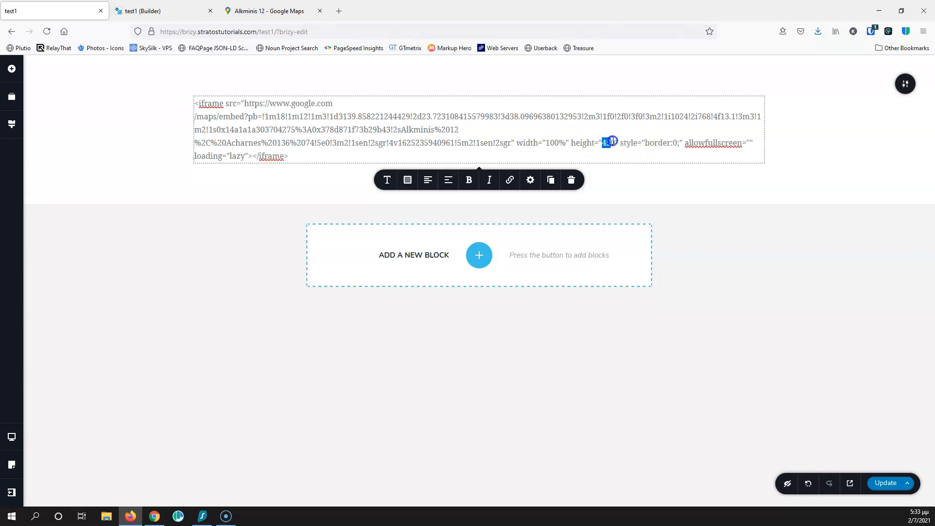
type("600")
left_click_drag(309, 155, 197, 104)
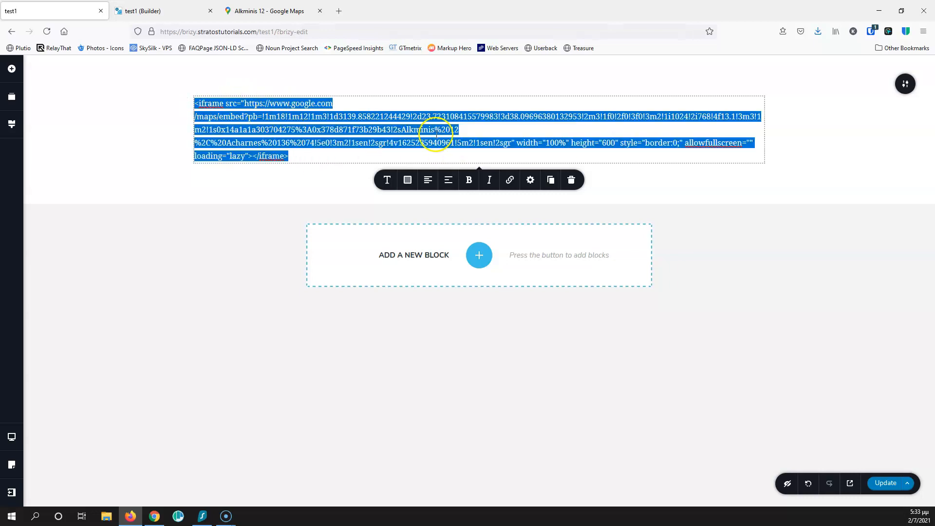
Step: Update the Brizy test1 page and open its preview to check the embedded map
left_click(882, 483)
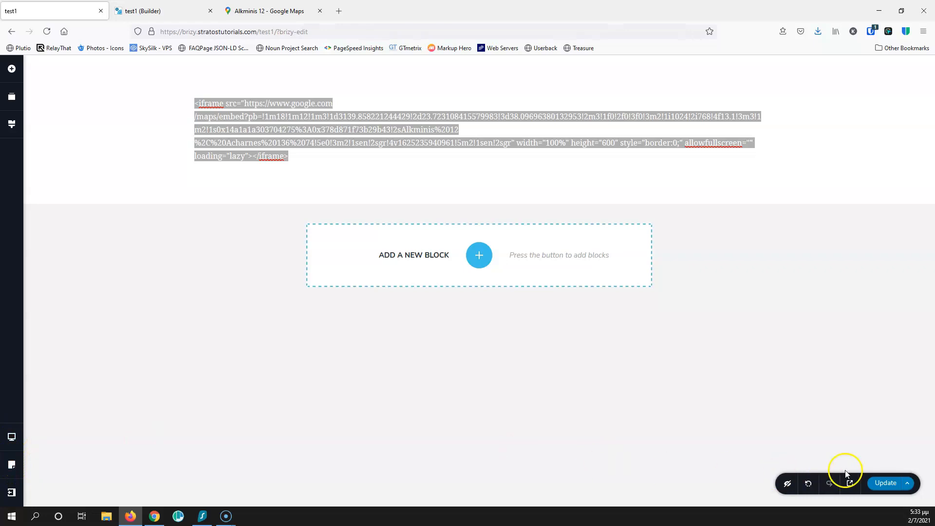
left_click(850, 483)
left_click(166, 7)
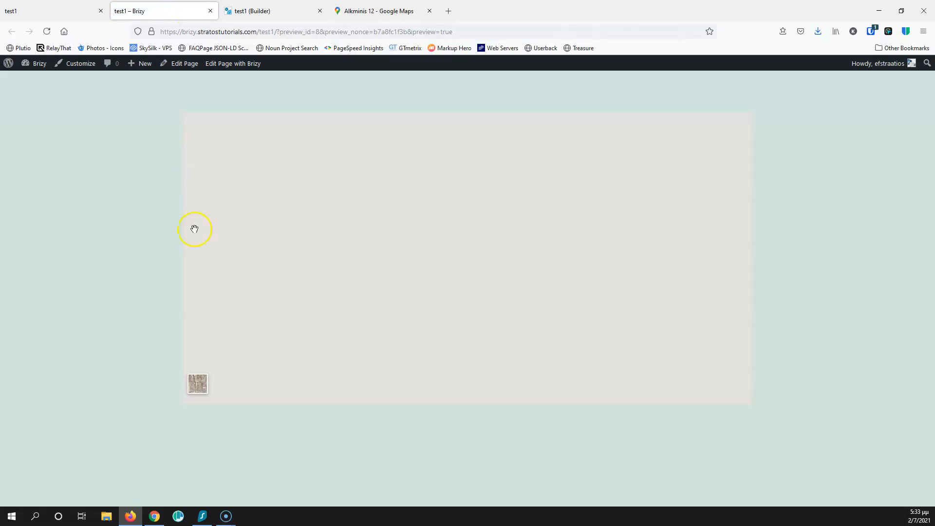
Step: Set the Brizy block's width from its settings to Full, and update the page
left_click(68, 11)
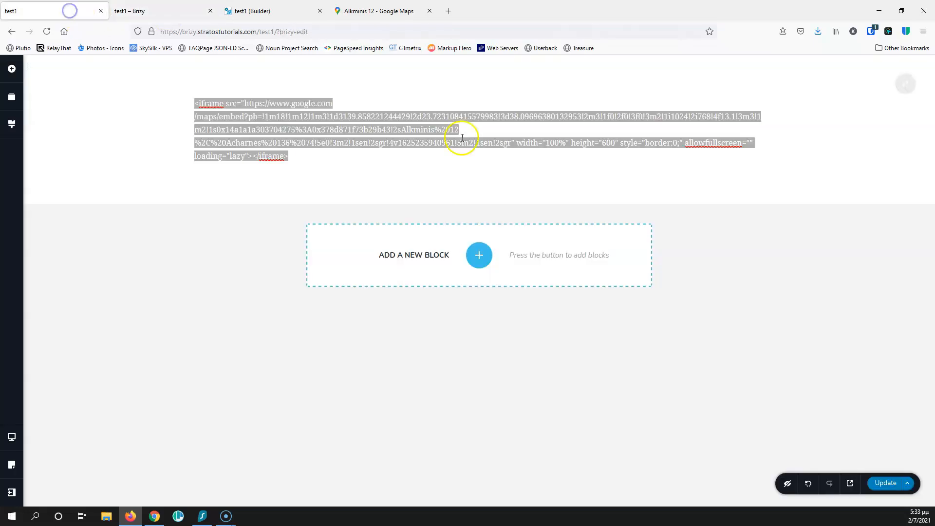
left_click(909, 89)
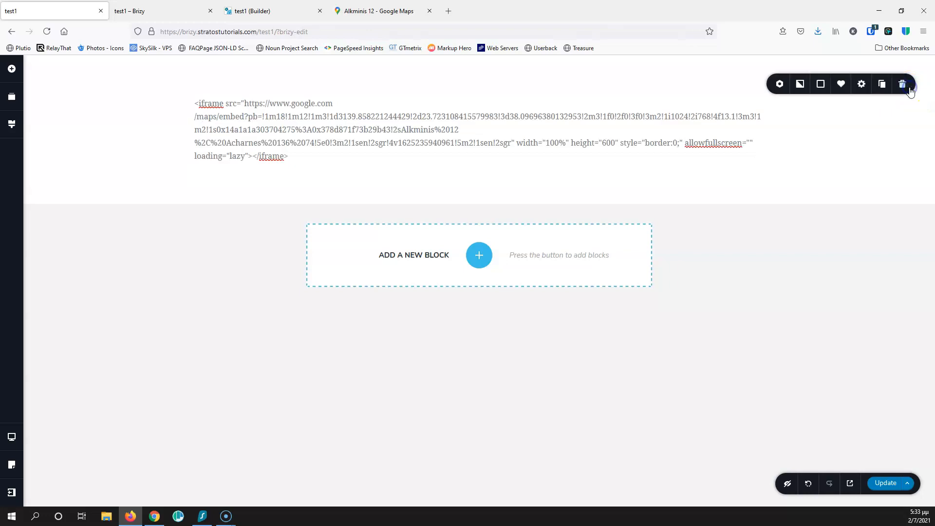
left_click(861, 85)
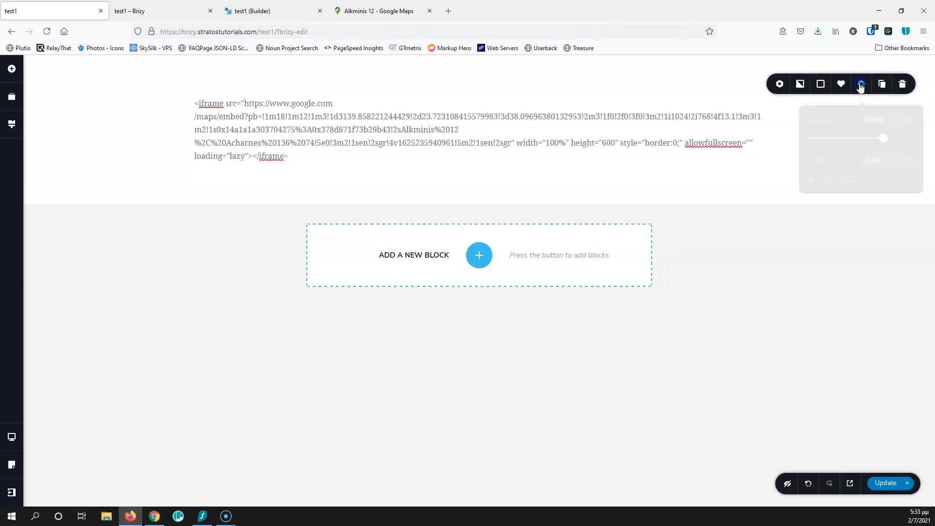
left_click(900, 117)
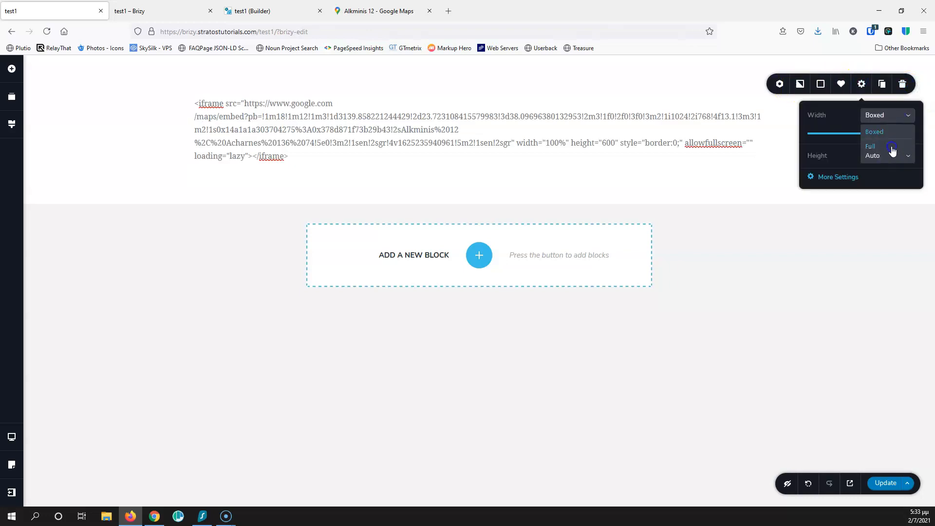
left_click(894, 149)
left_click(891, 486)
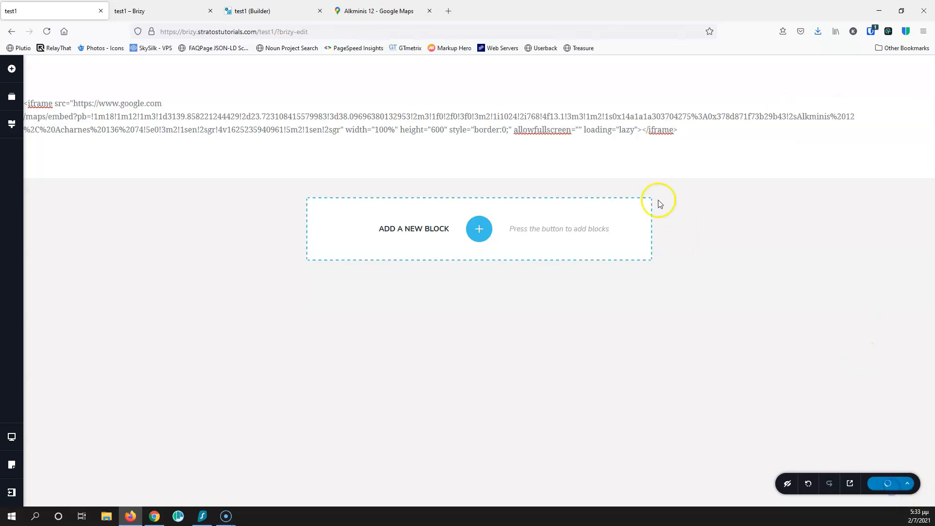
Step: Review the map on the reloaded Brizy preview, and close both the preview and the Brizy editor
left_click(150, 11)
left_click(49, 31)
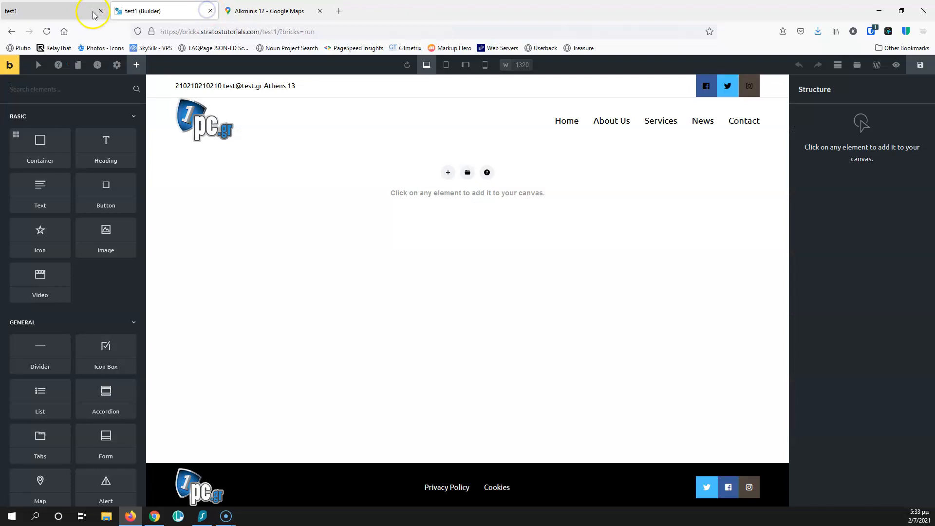
left_click(100, 11)
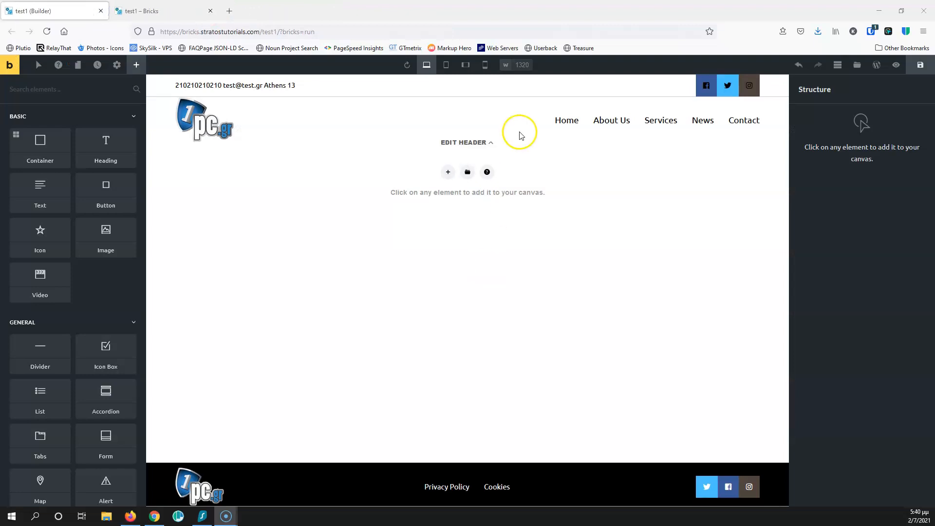
Step: Add a container to the Bricks test1 page and insert a Text element inside it
left_click(448, 172)
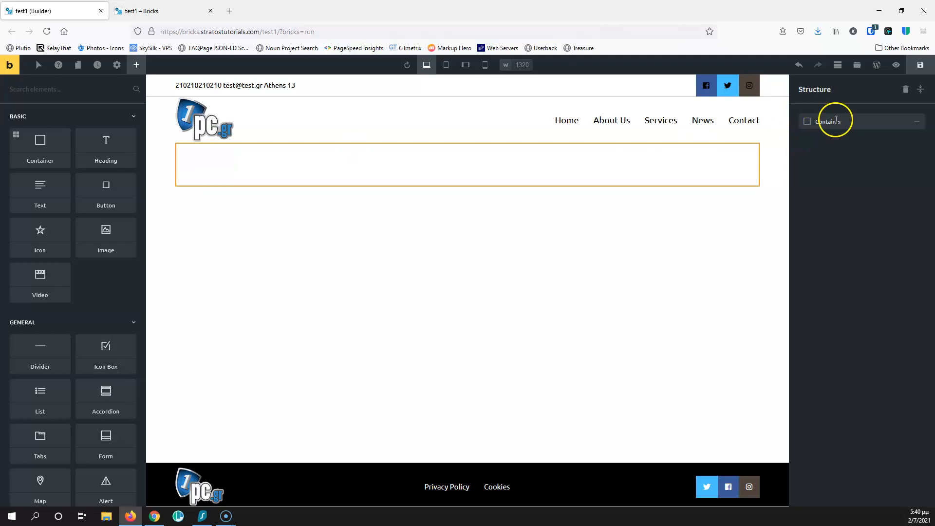
left_click(835, 121)
left_click(137, 65)
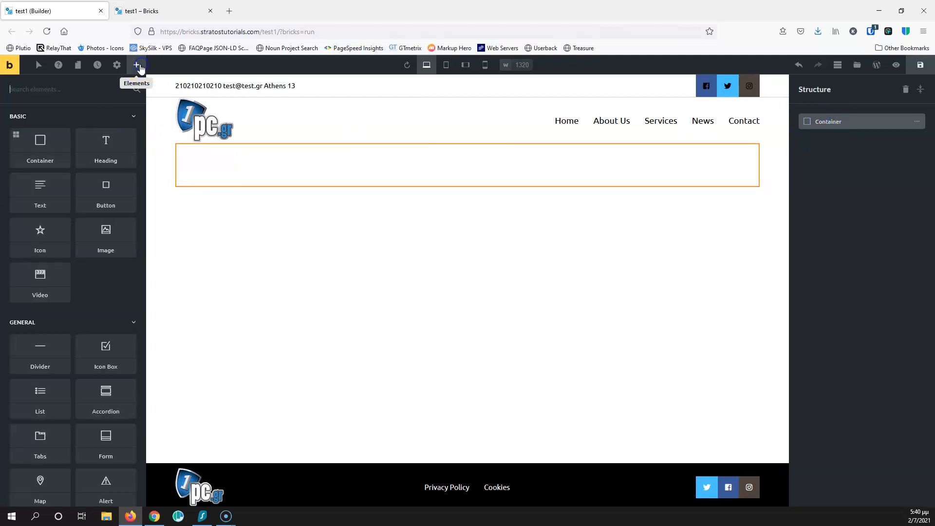
left_click(55, 197)
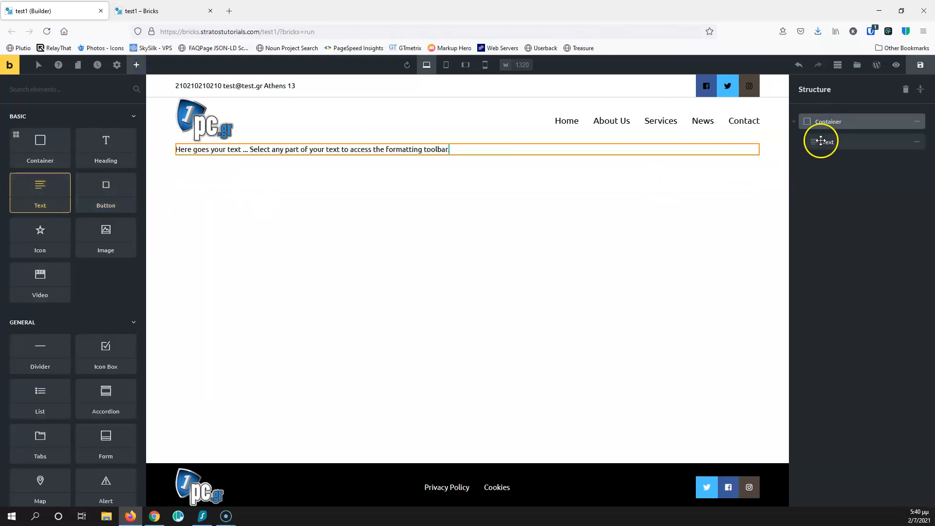
Step: Replace the Text element's placeholder with the Google Maps iframe code in the content editor's text mode
left_click(437, 149)
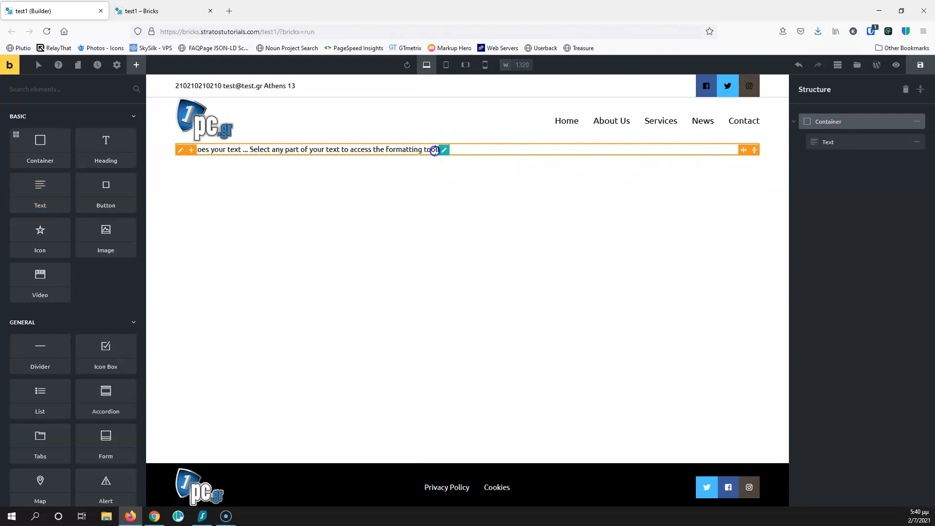
left_click(52, 127)
left_click(124, 190)
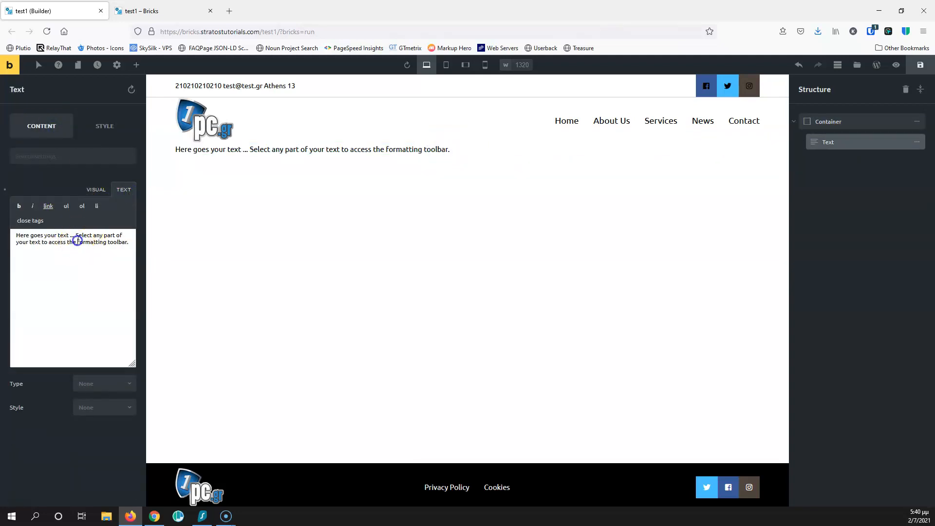
triple_click(78, 239)
key("ctrl+v")
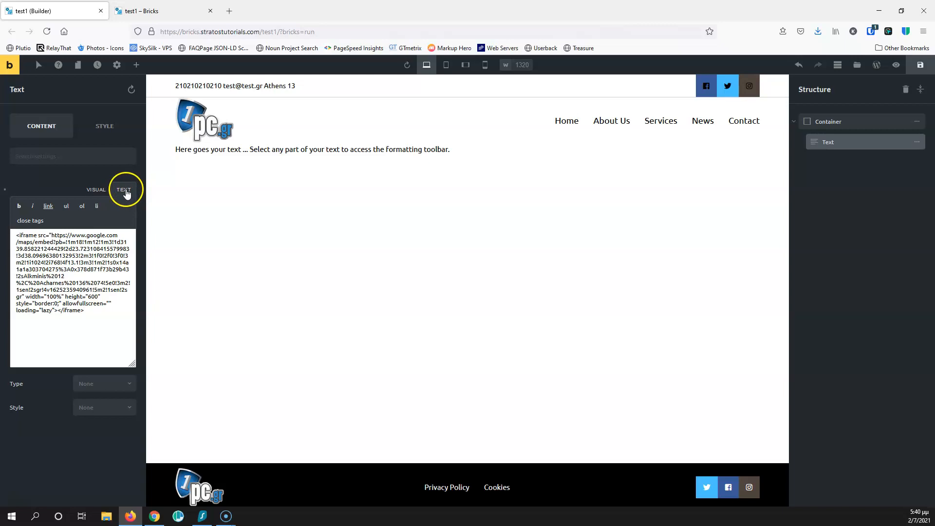
Step: Switch the Text element's content to visual mode to render the map, and return to text mode to check the iframe's width
left_click(96, 189)
left_click(122, 190)
left_click(263, 192)
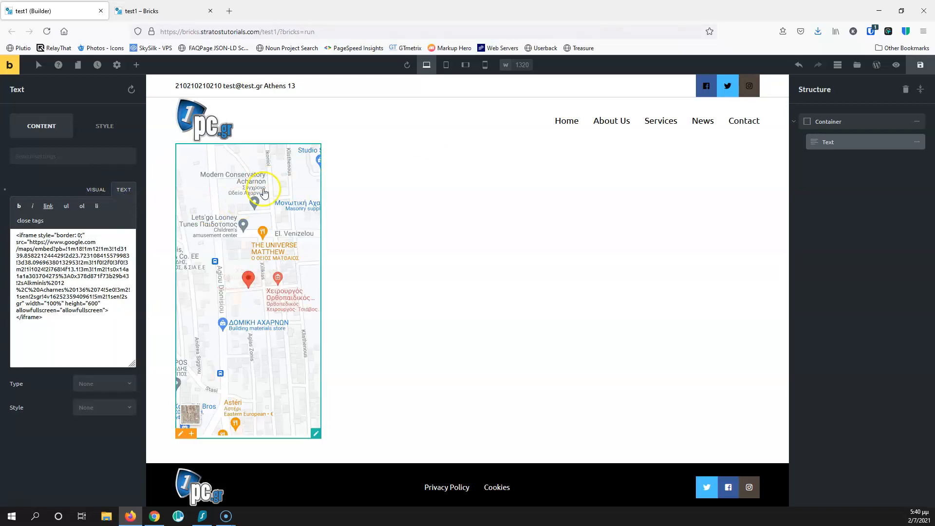
left_click(96, 190)
left_click(117, 191)
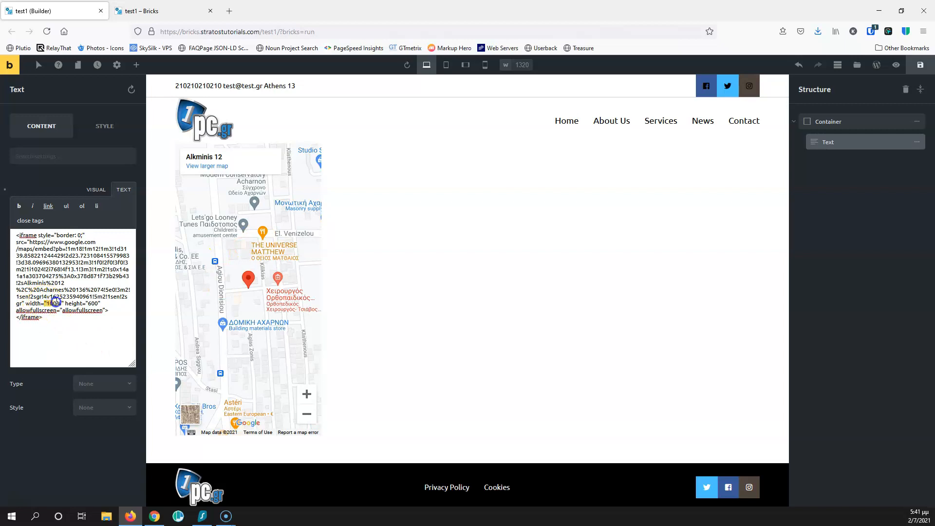
Step: Set the Bricks container's alignment to Stretch
left_click(875, 118)
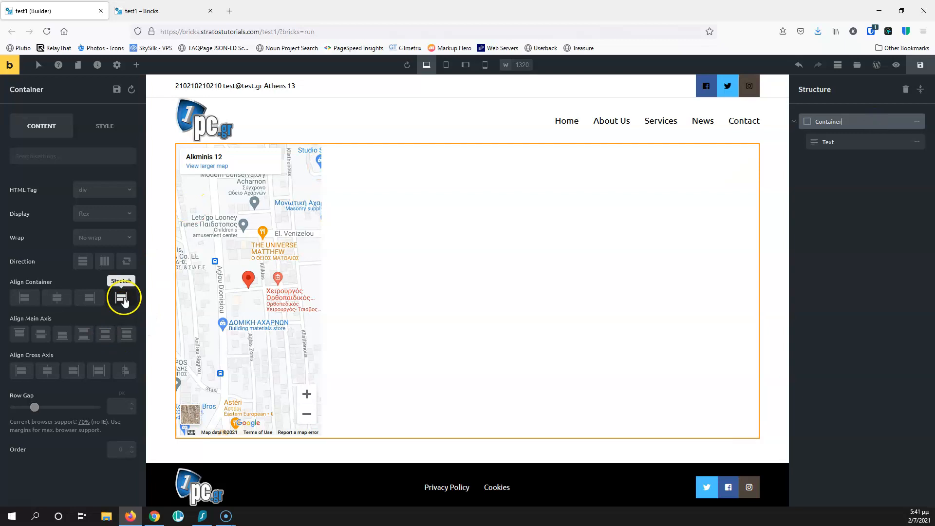
left_click(121, 298)
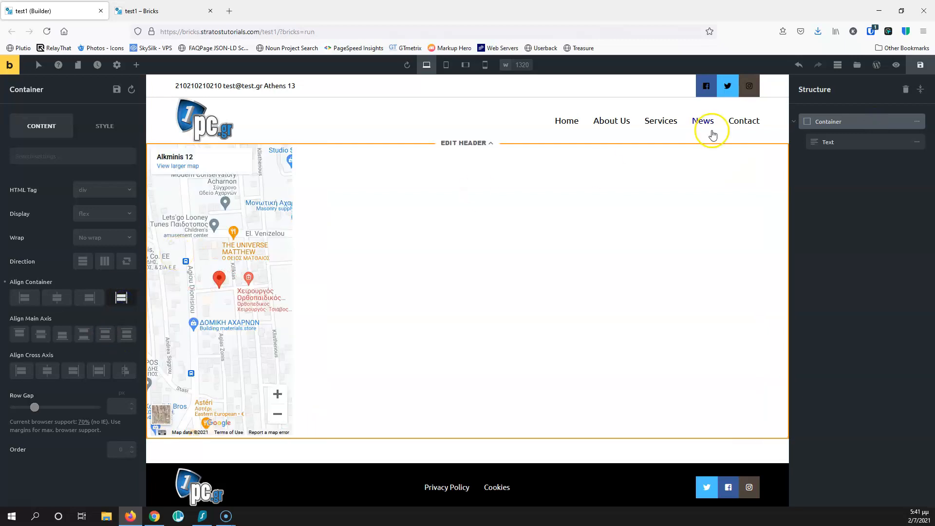
Step: Set the width of the Text element holding the map to 100% in its layout style
left_click(842, 143)
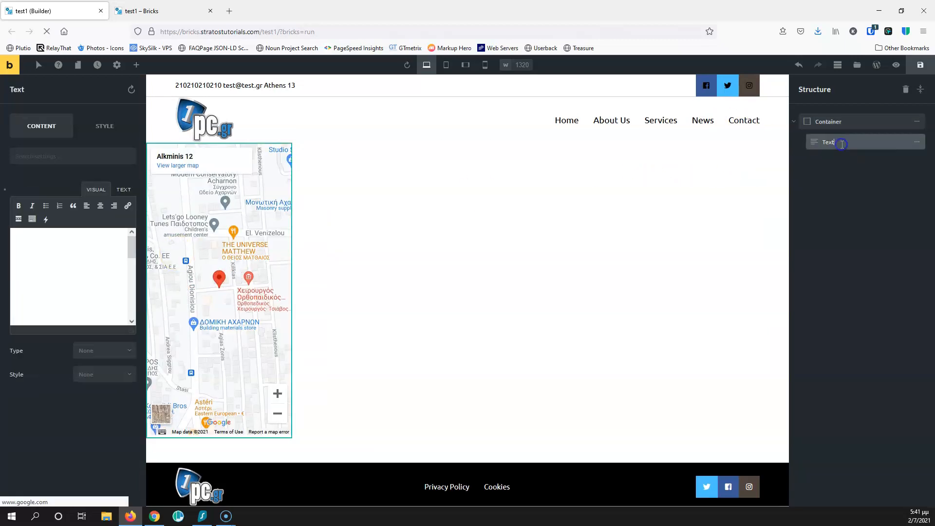
left_click(103, 128)
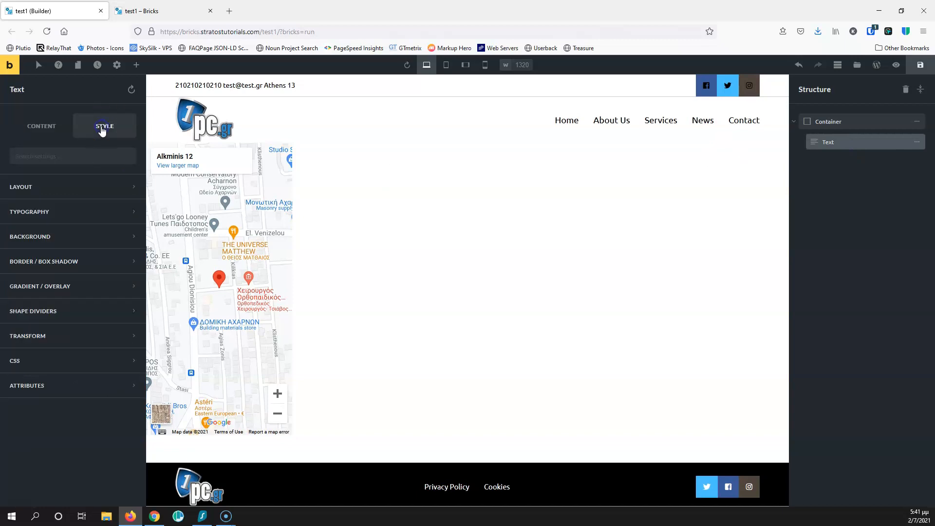
left_click(56, 195)
left_click(16, 371)
left_click(120, 372)
type("100")
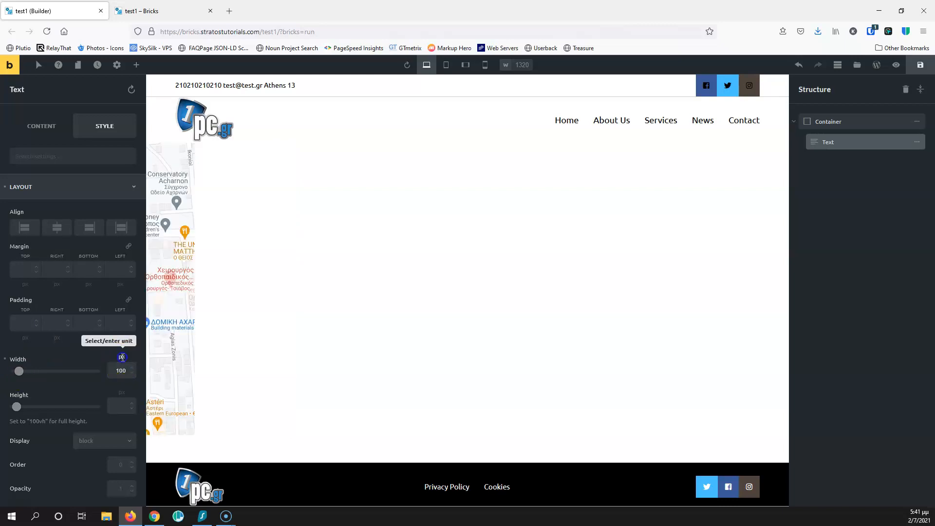
left_click(122, 357)
left_click(122, 435)
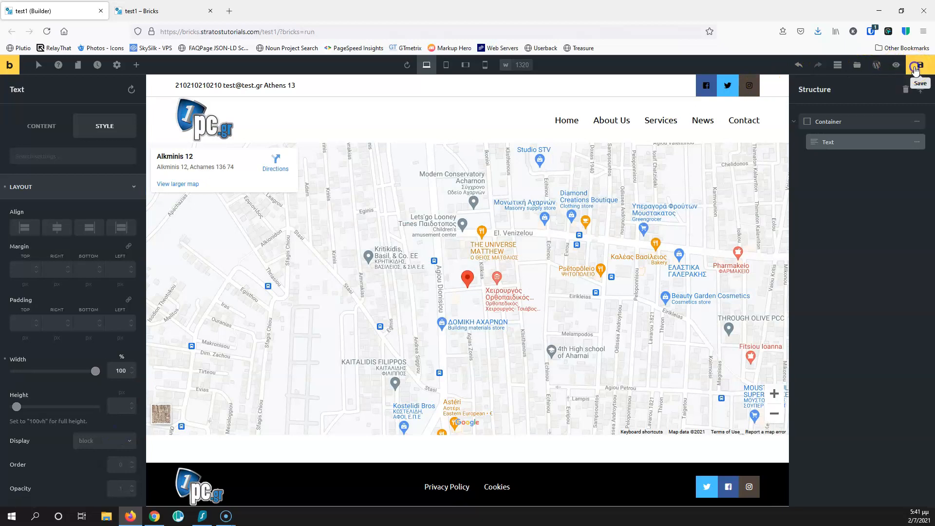
Step: Save the Bricks test1 page and reload its live version to check the embedded map
left_click(180, 15)
left_click(46, 32)
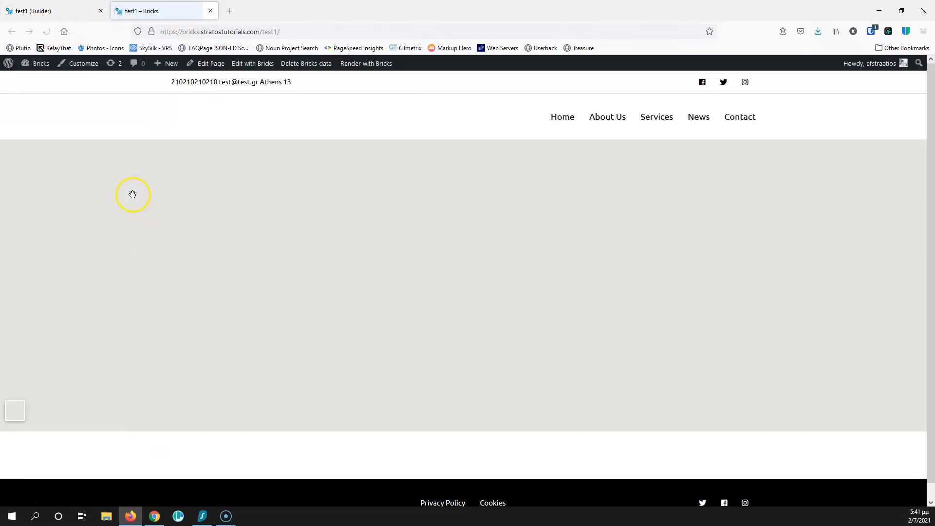